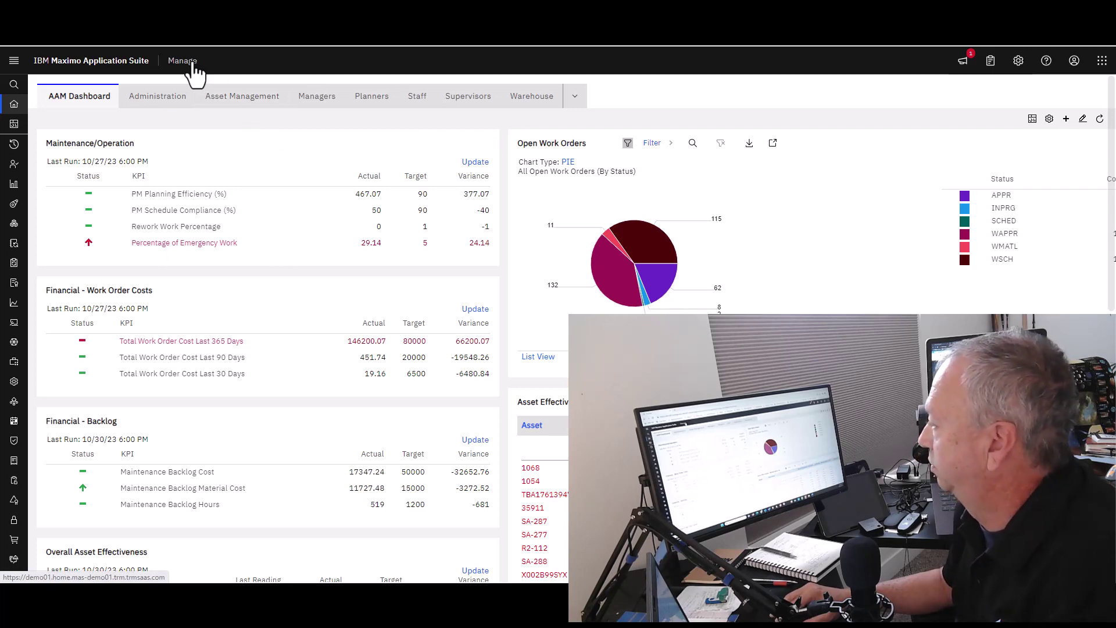
- Open the Scheduling Alternate Resources application from the Scheduler Administration group under Administration
mouse_move(18, 157)
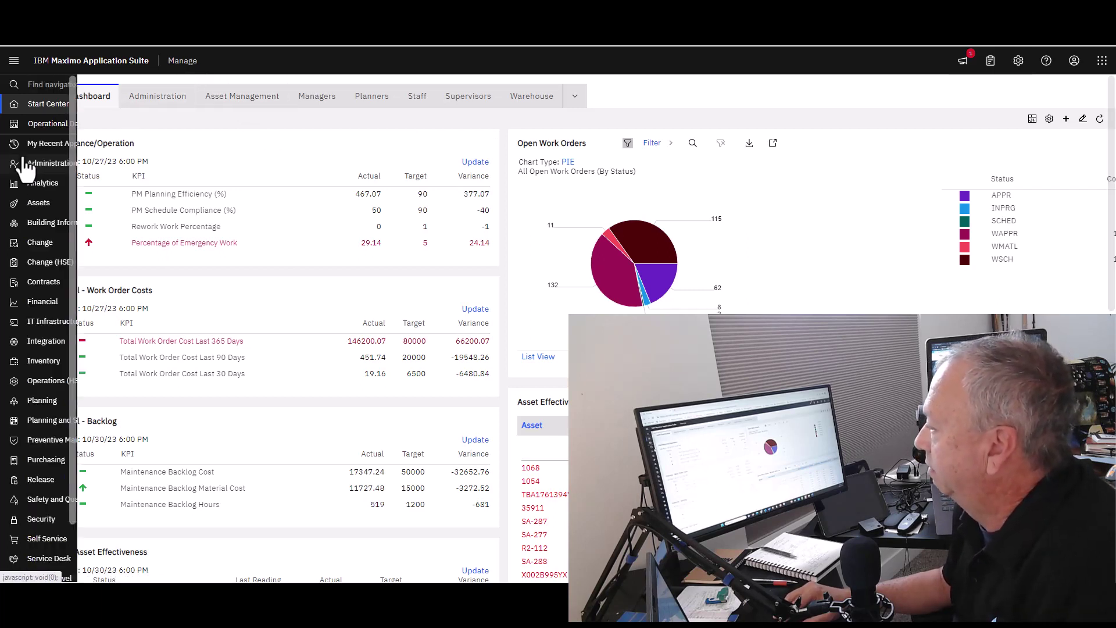
left_click(49, 165)
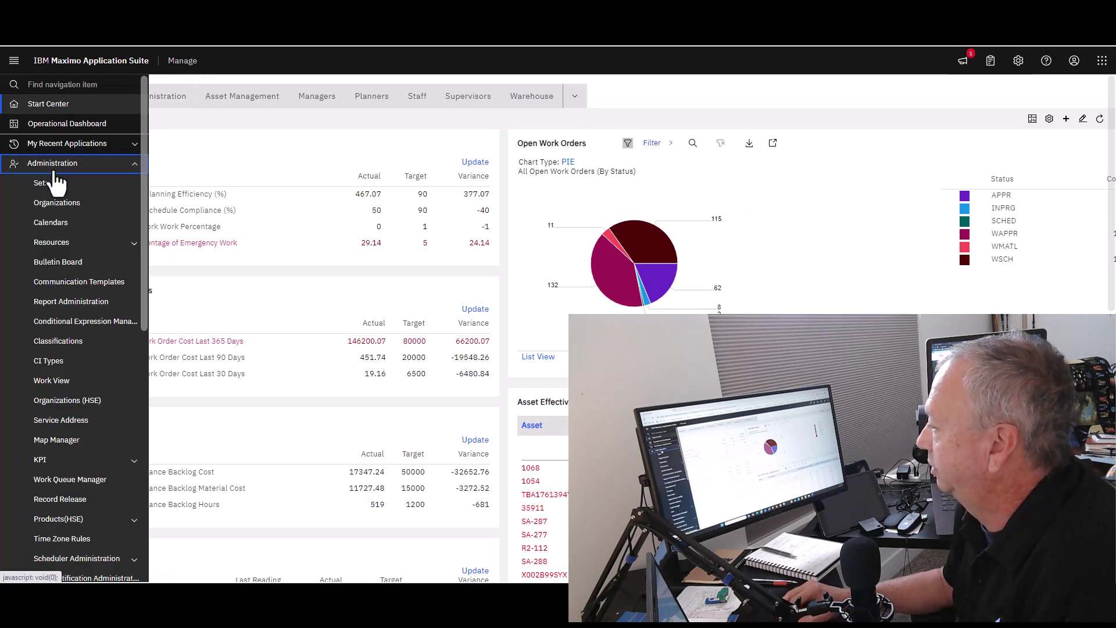
scroll(64, 261, "down", 4)
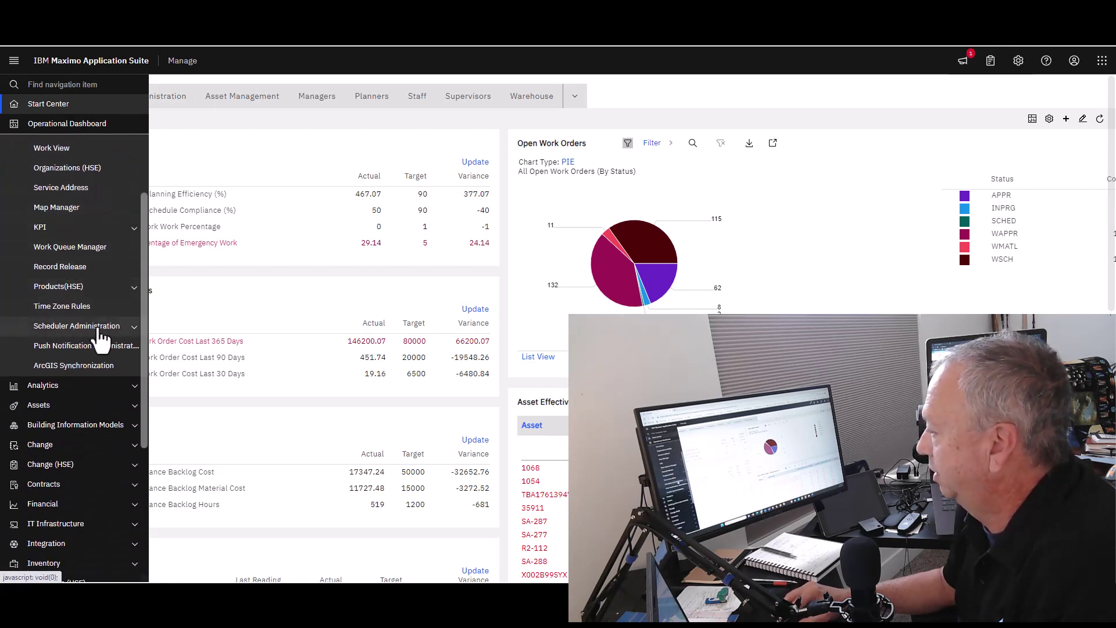
left_click(106, 329)
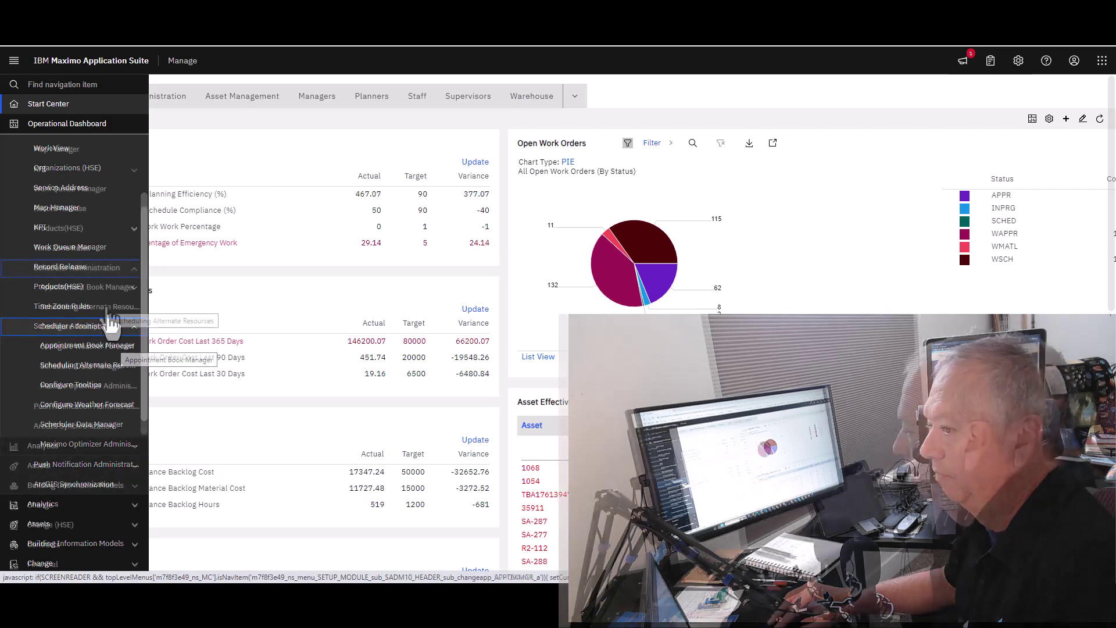
scroll(113, 325, "down", 1)
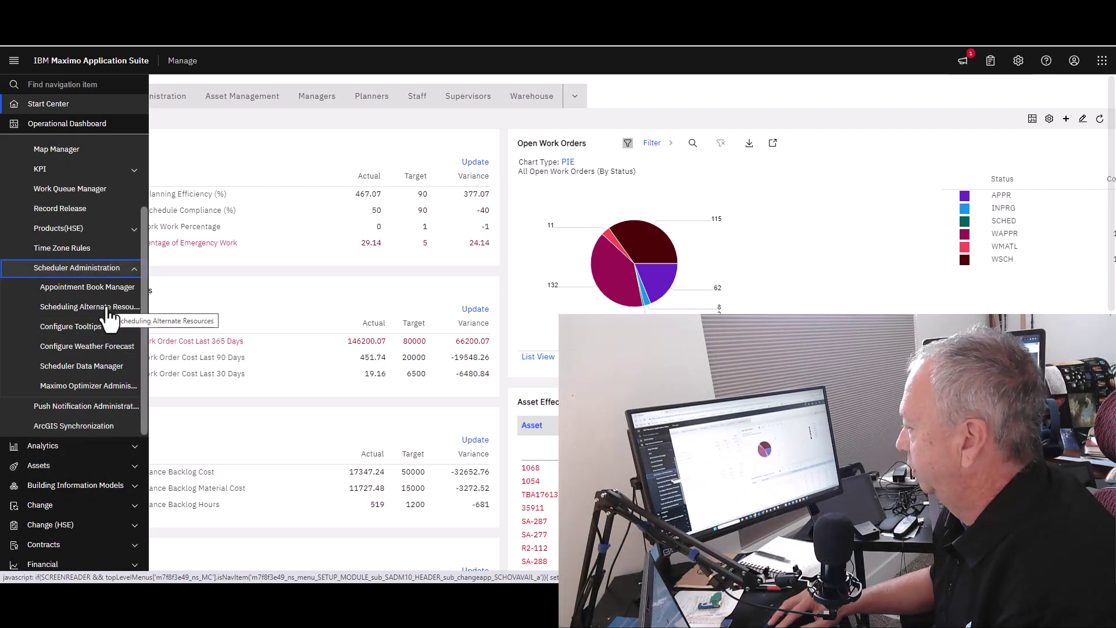
left_click(108, 317)
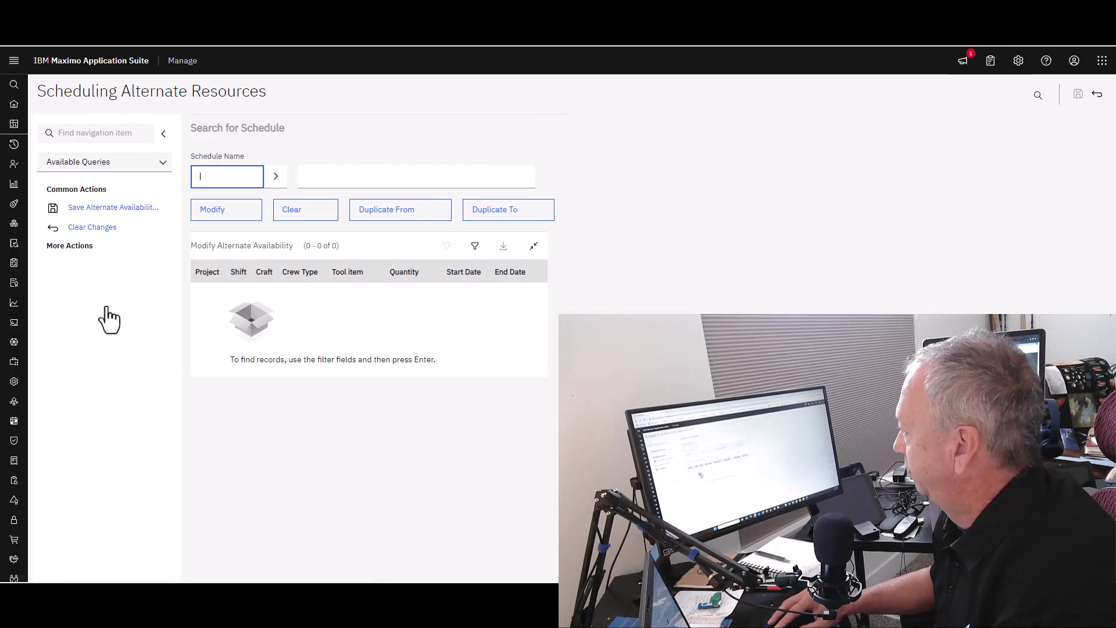
- Select the ALLWORK schedule and load its alternate availability records for modification
left_click(276, 175)
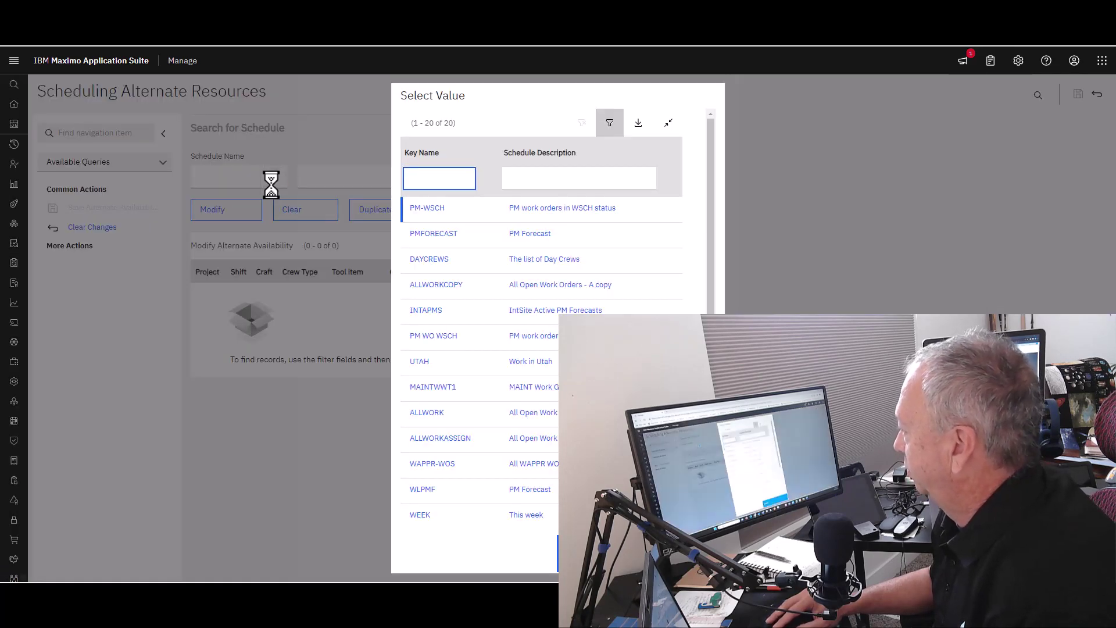
left_click(425, 414)
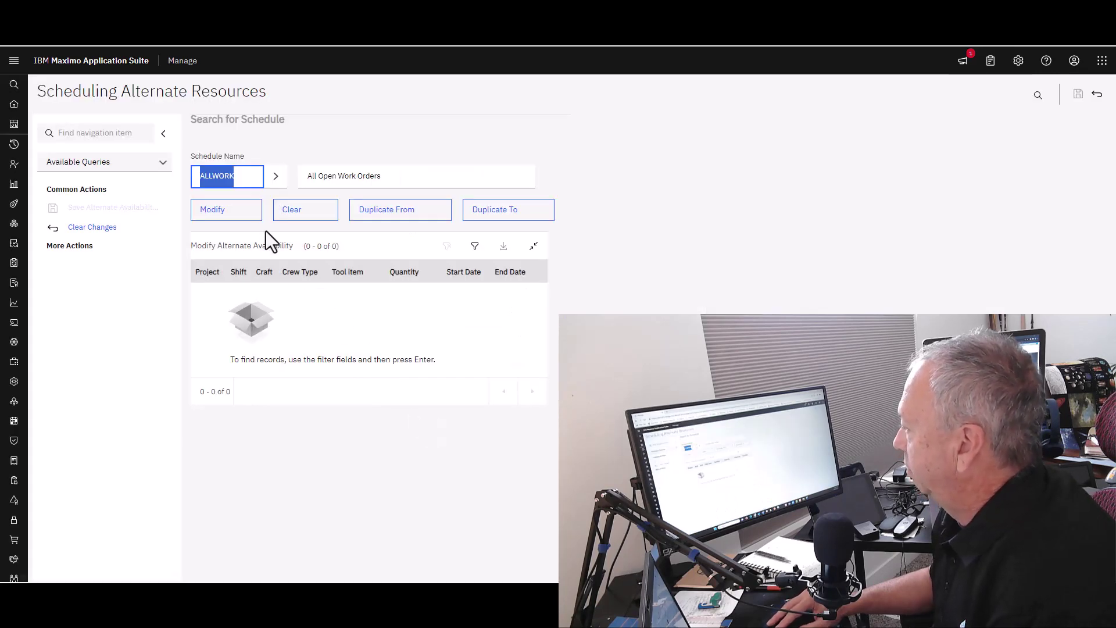
left_click(239, 213)
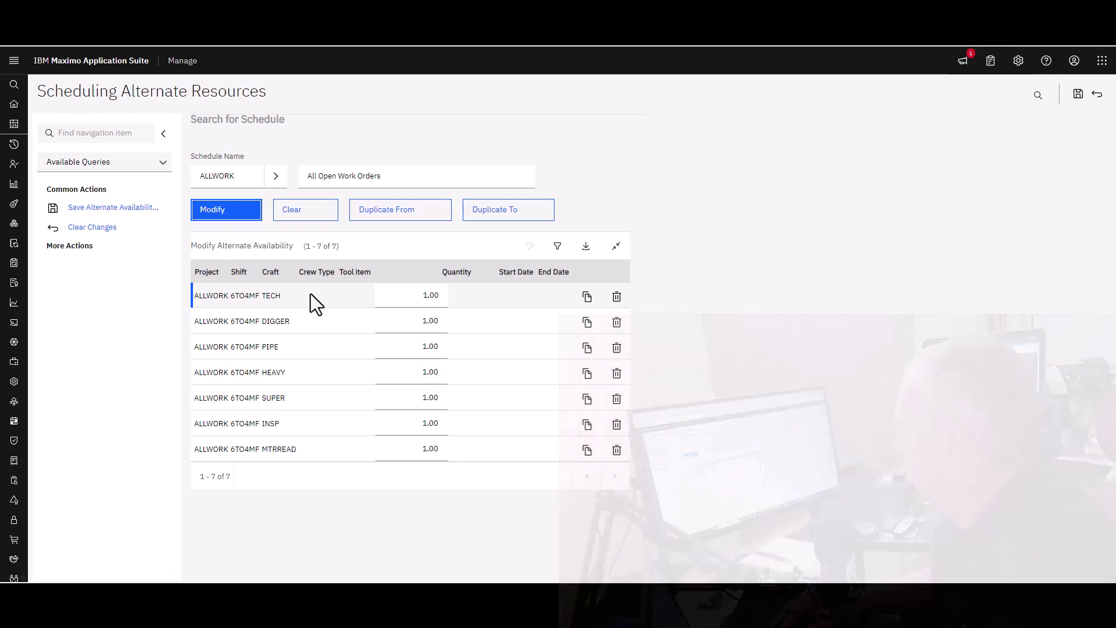
- Duplicate the TECH craft's availability row and set its dates from 11/23/23 to 11/24/23
left_click(587, 299)
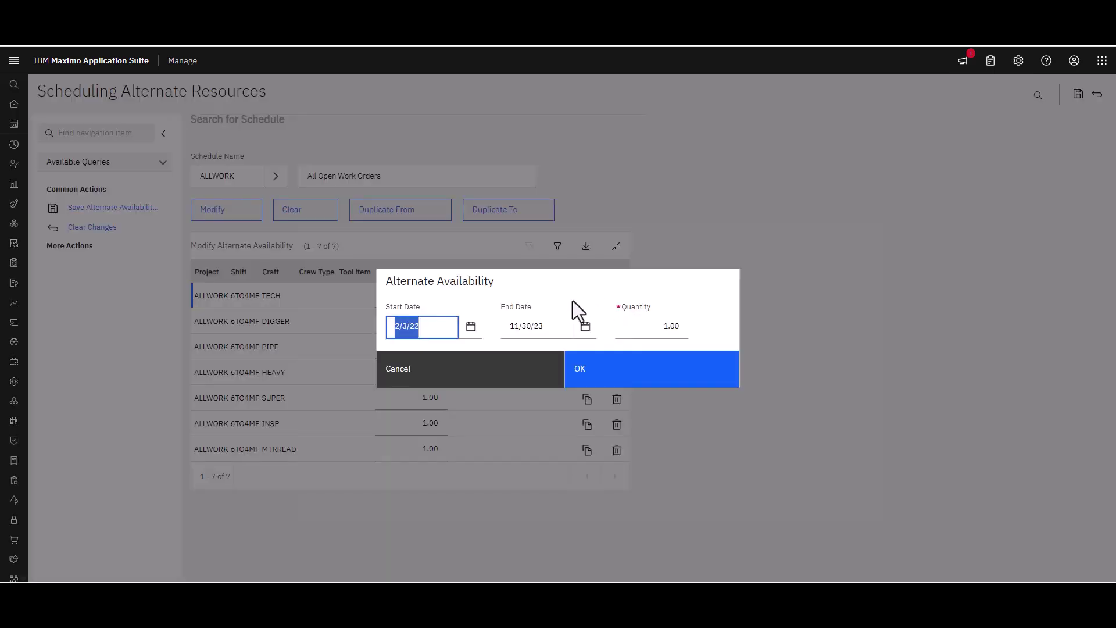
left_click(474, 327)
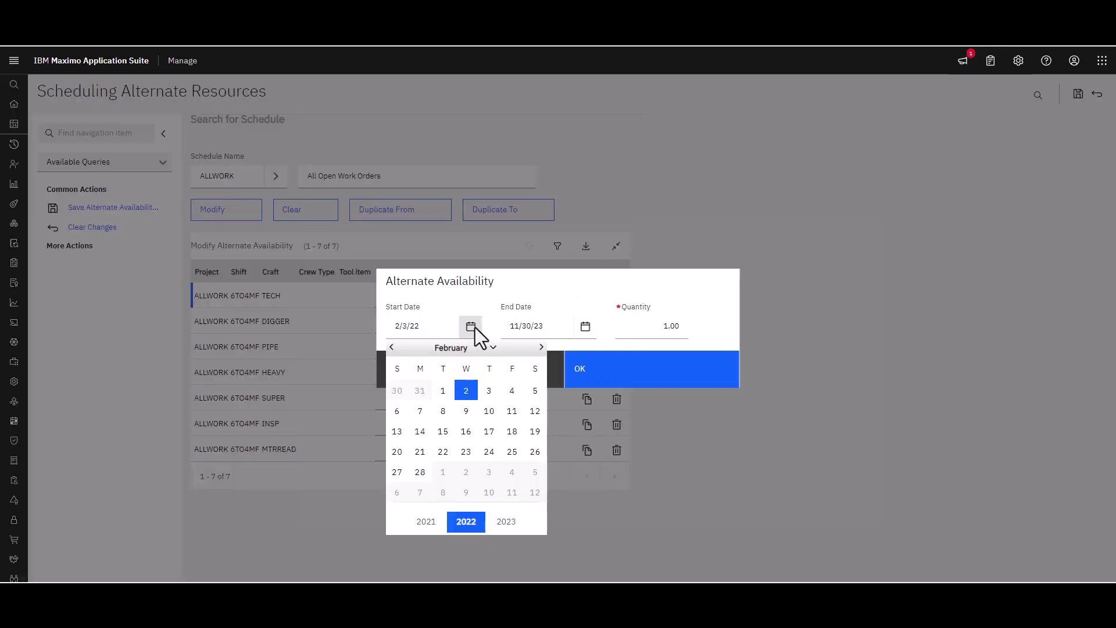
left_click(508, 523)
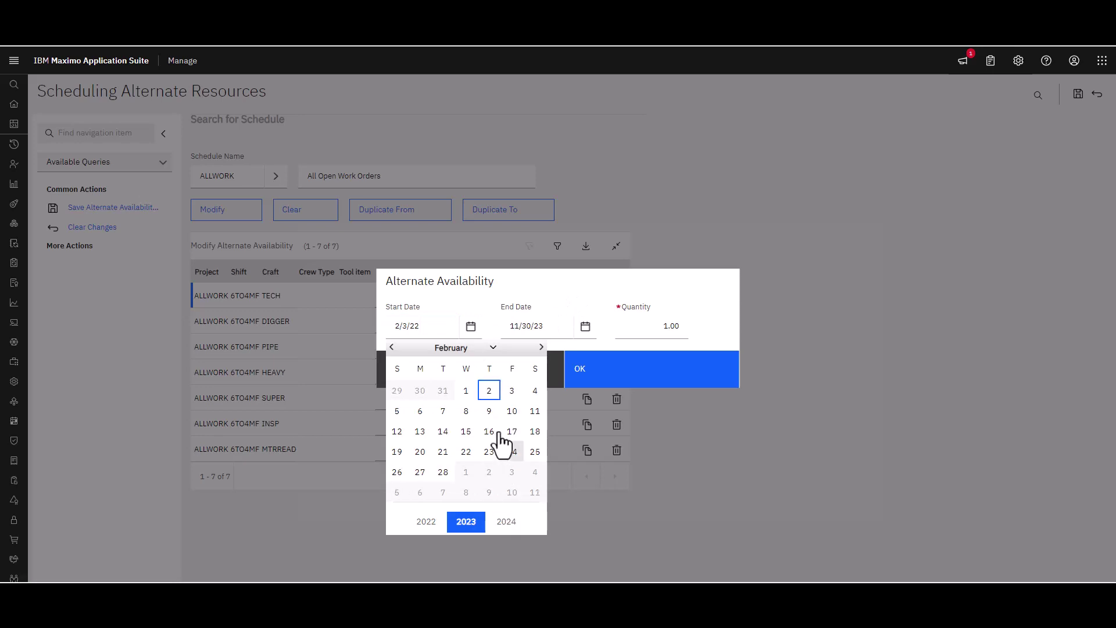
left_click(497, 348)
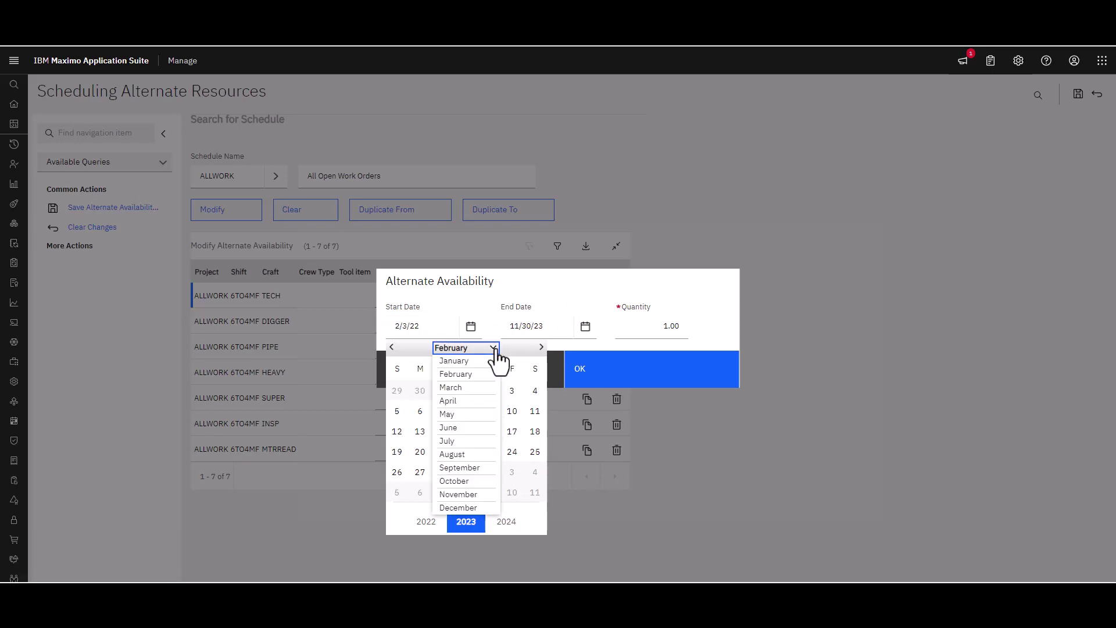
left_click(465, 494)
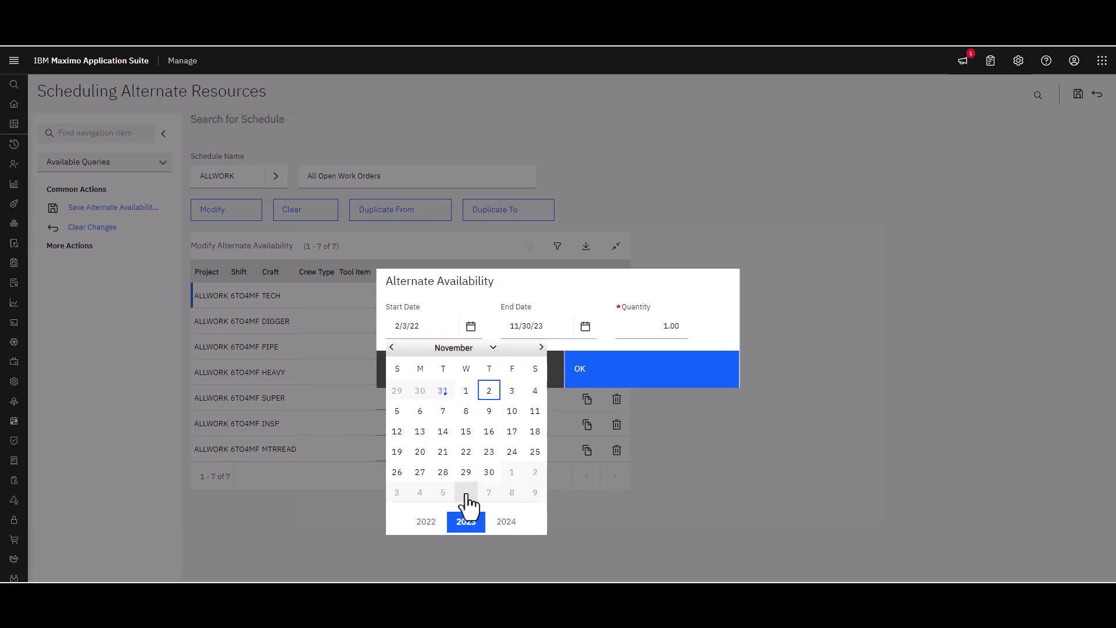
left_click(489, 452)
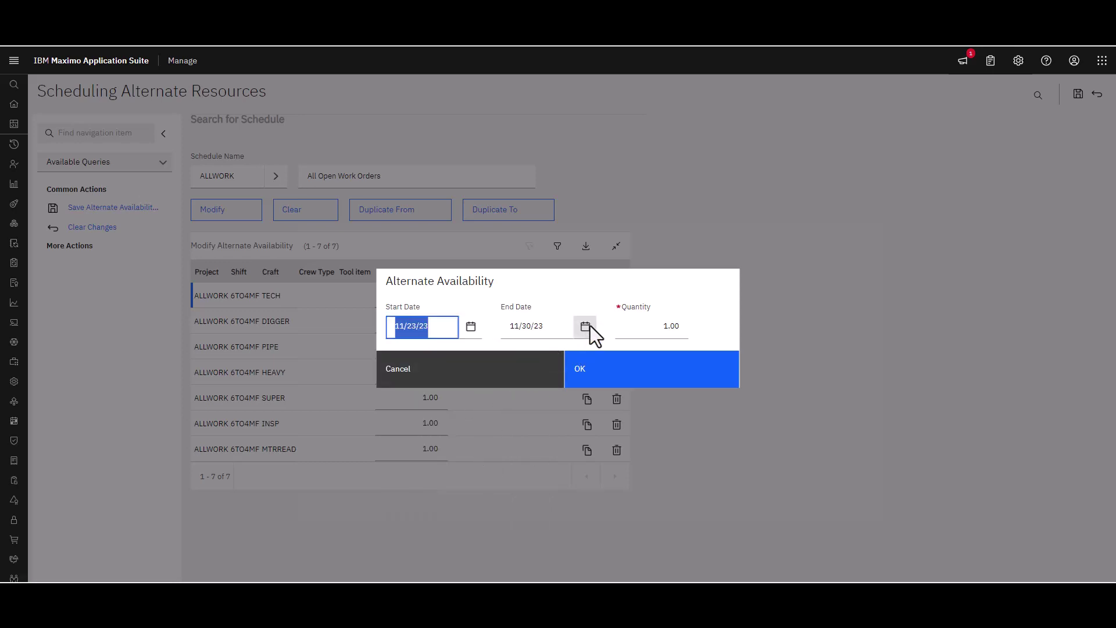
left_click(586, 326)
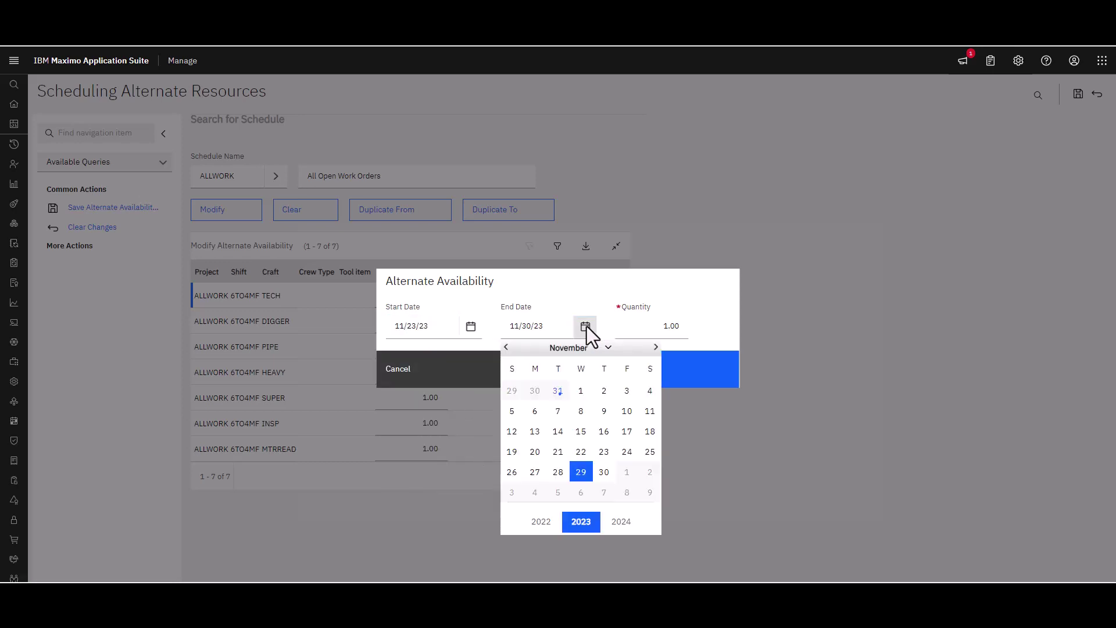
left_click(627, 453)
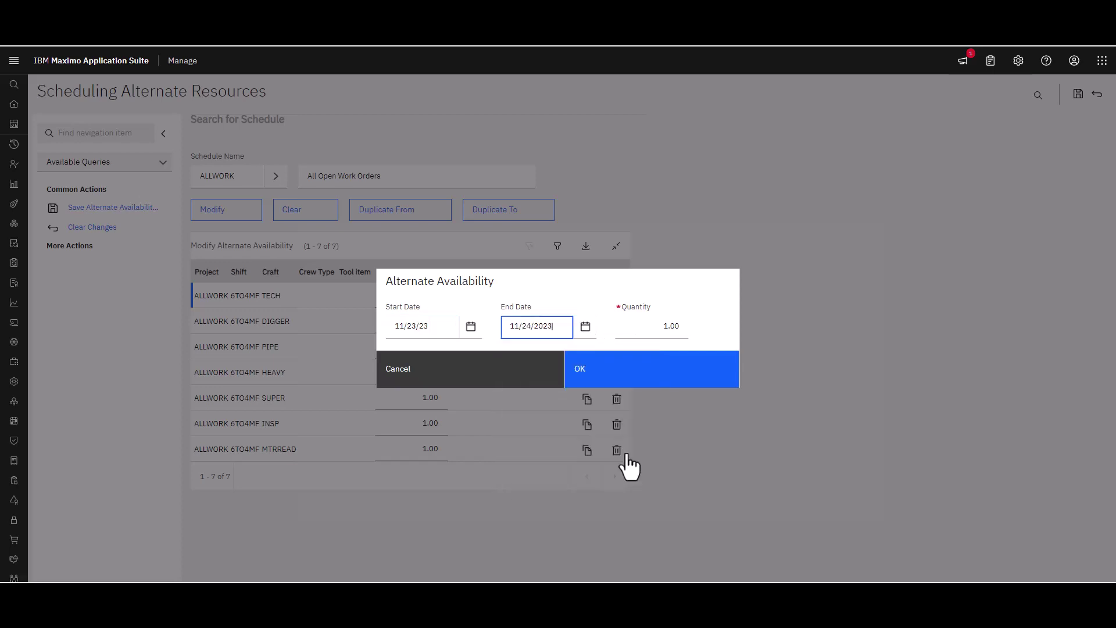
- Set the duplicated TECH availability's quantity to 2, accept it, and save the alternate availability
left_click(667, 327)
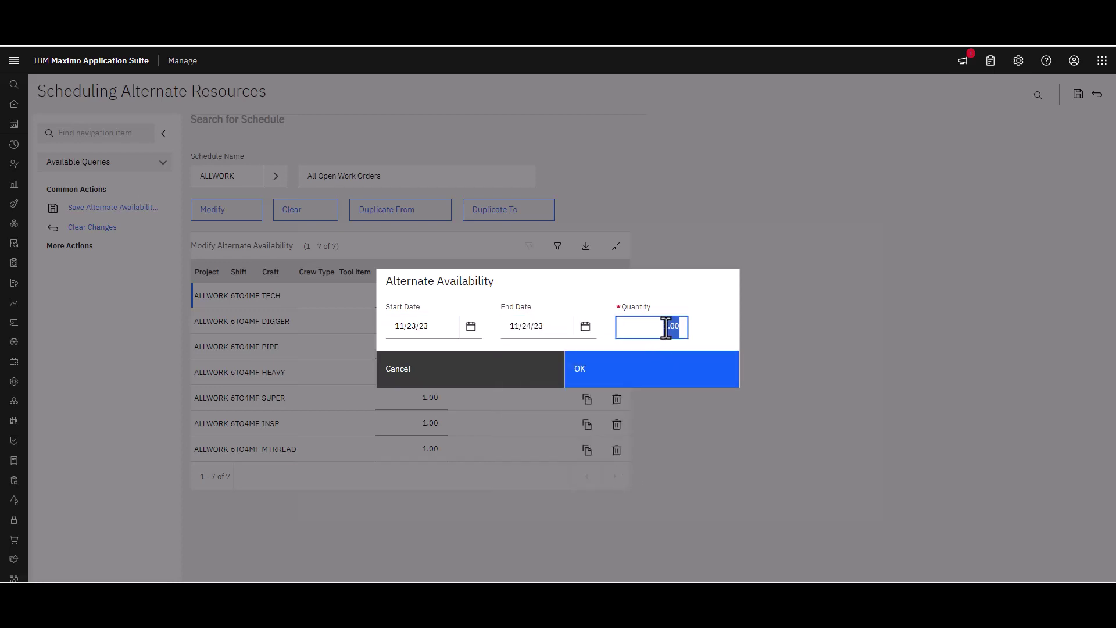
type("2")
left_click(599, 370)
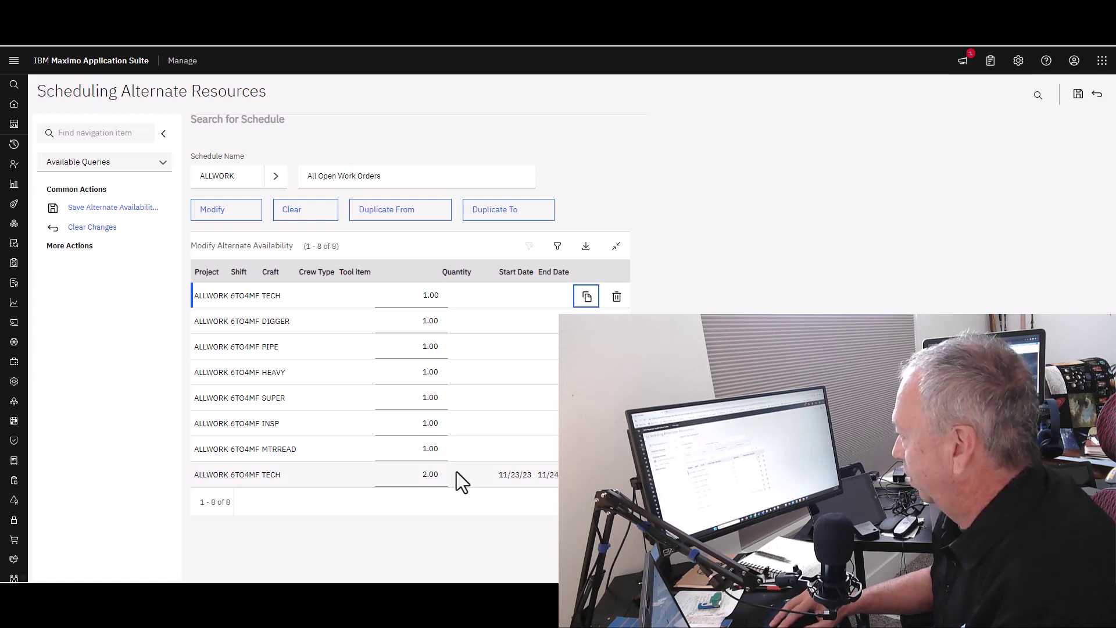
left_click(134, 208)
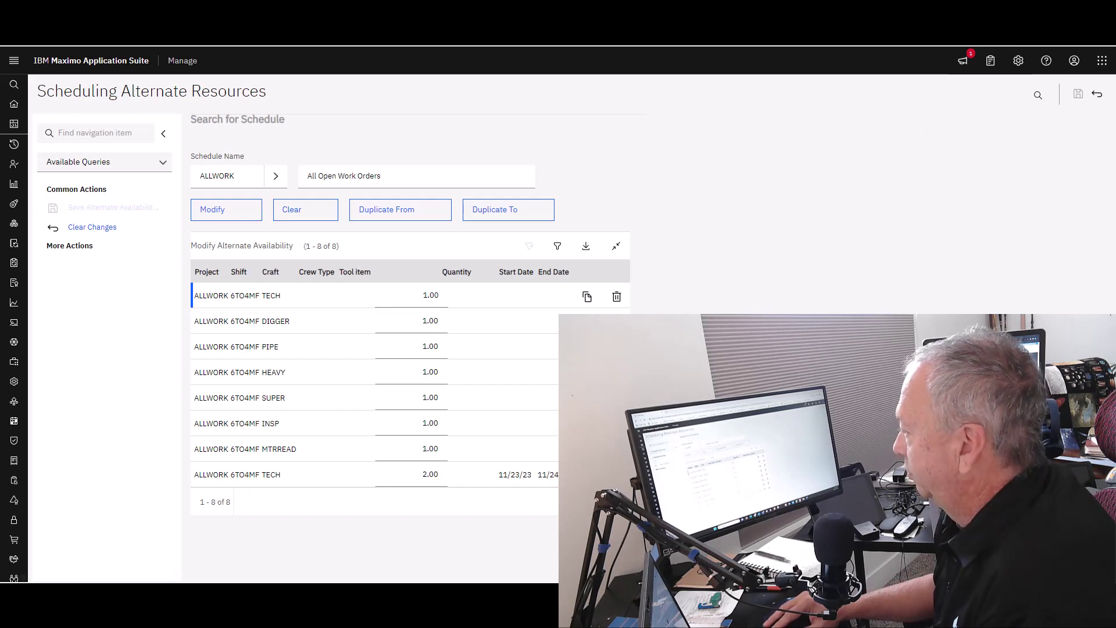
- Open the ALLWORK schedule in Graphical Scheduling and show its Graphical View
mouse_move(41, 315)
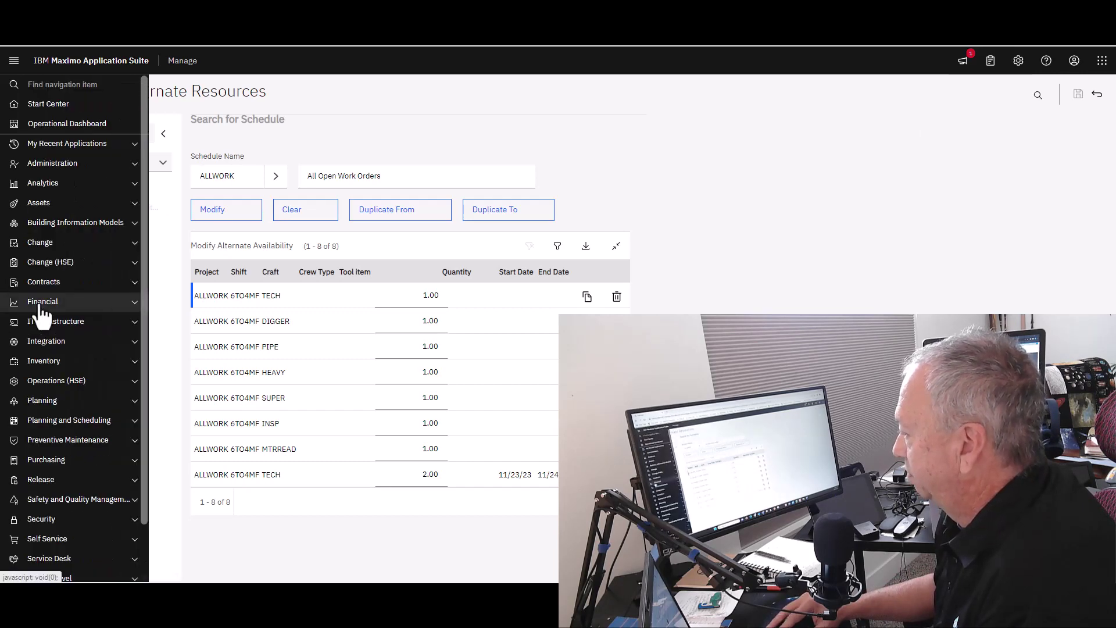
left_click(90, 428)
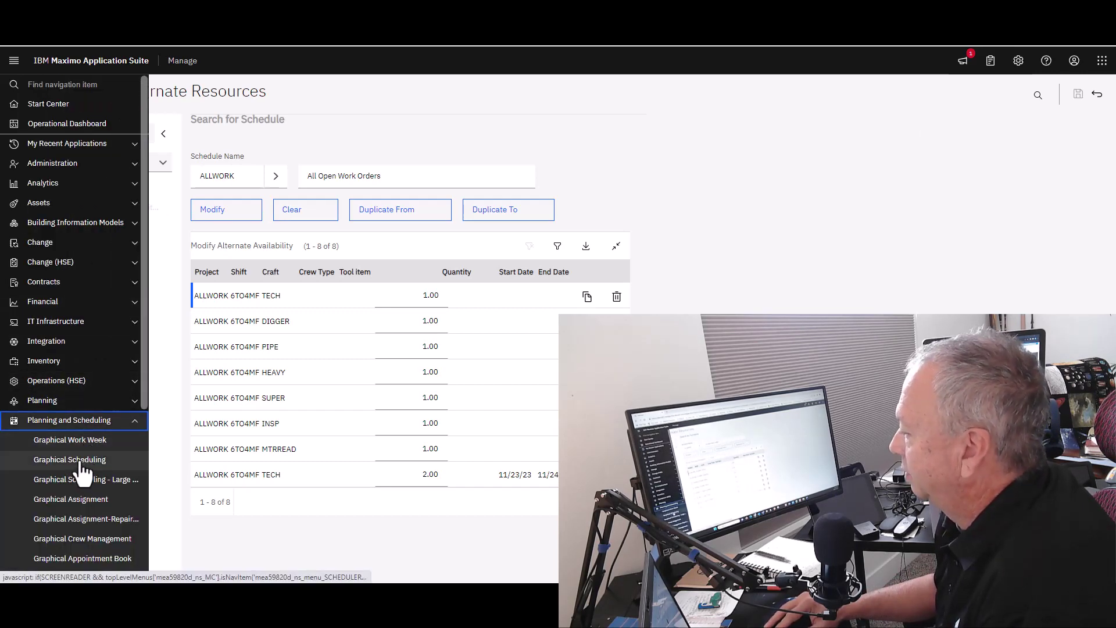
left_click(81, 462)
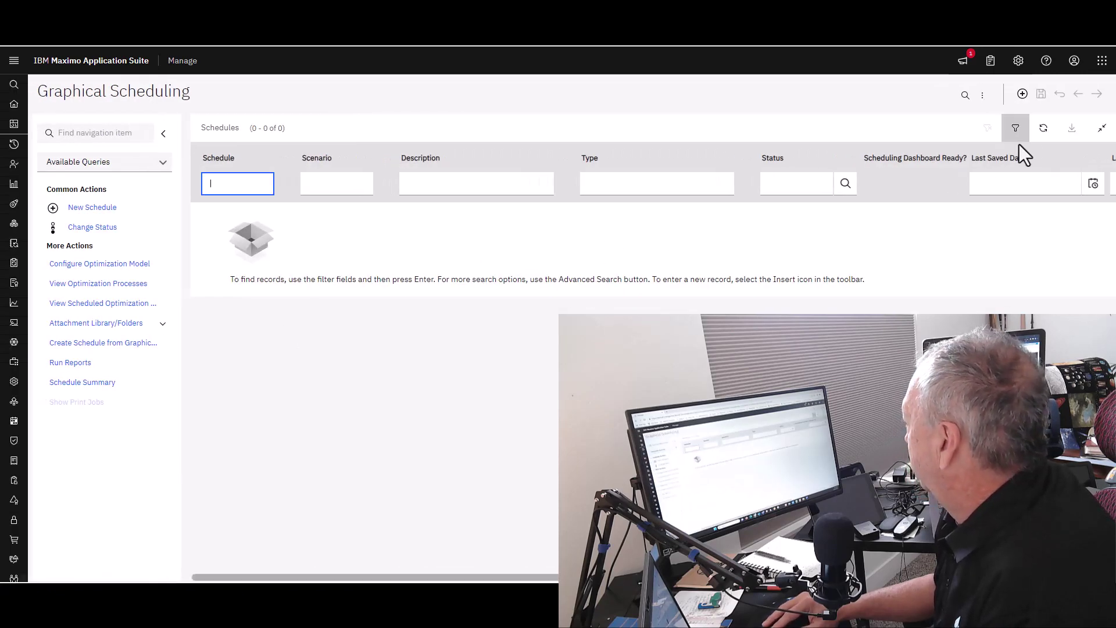
left_click(1043, 129)
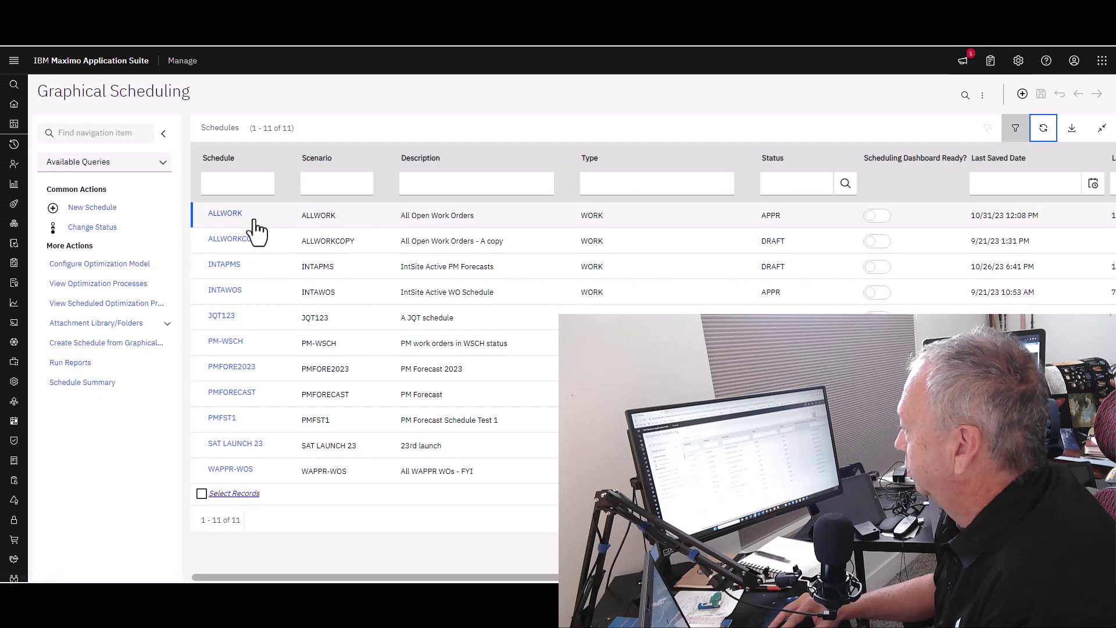
left_click(225, 214)
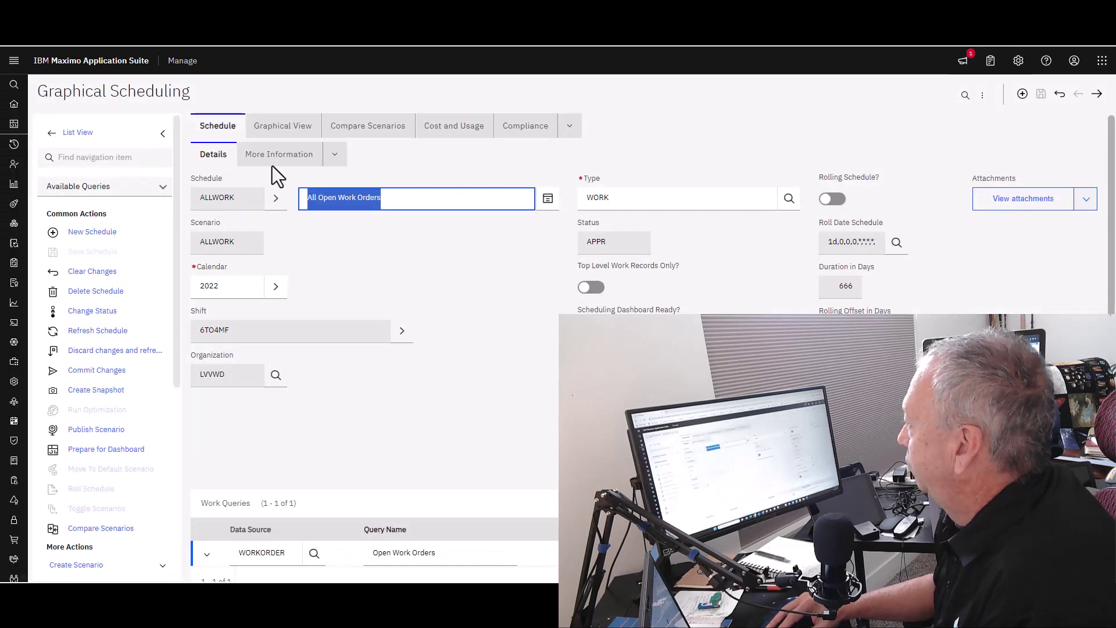
left_click(278, 132)
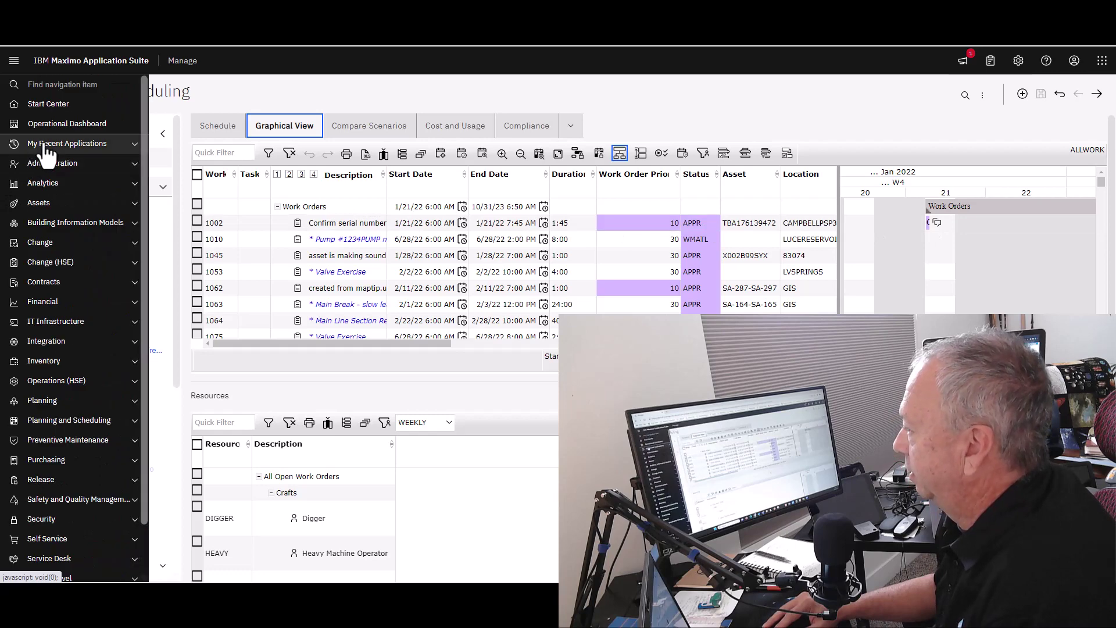
- Open the Configure Tooltips application from the Scheduler Administration group
left_click(45, 163)
scroll(74, 249, "down", 5)
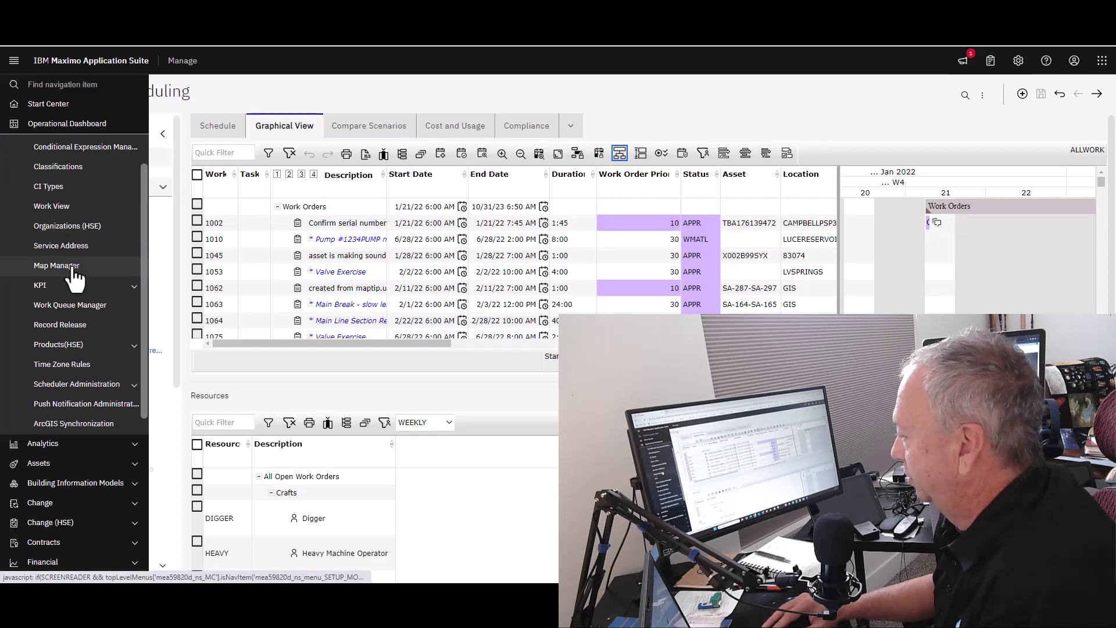
left_click(81, 385)
scroll(87, 390, "down", 2)
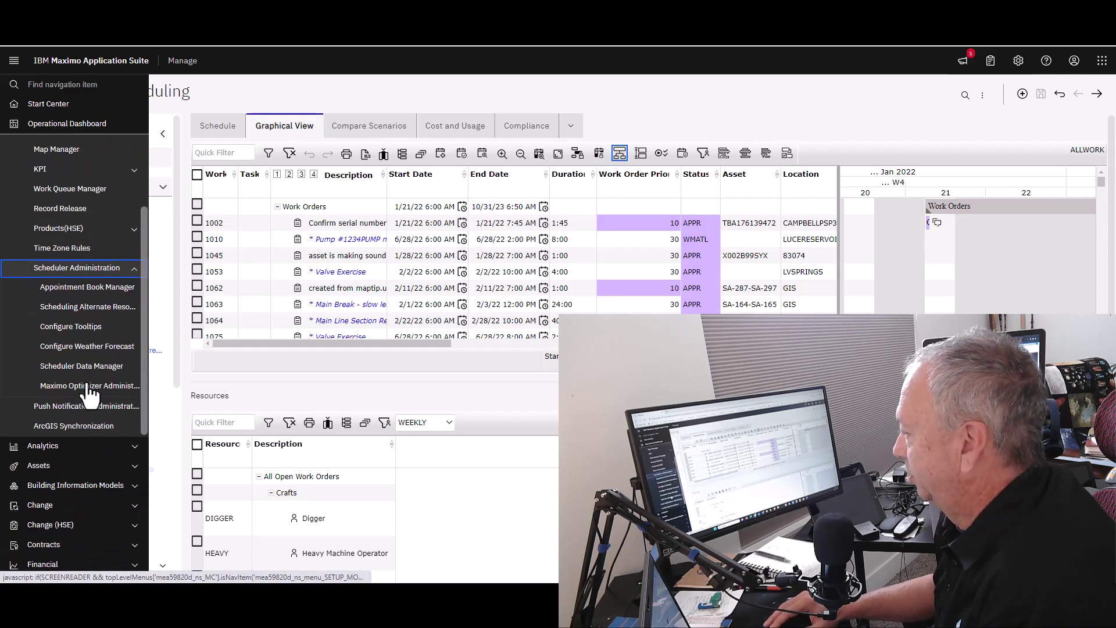
left_click(87, 328)
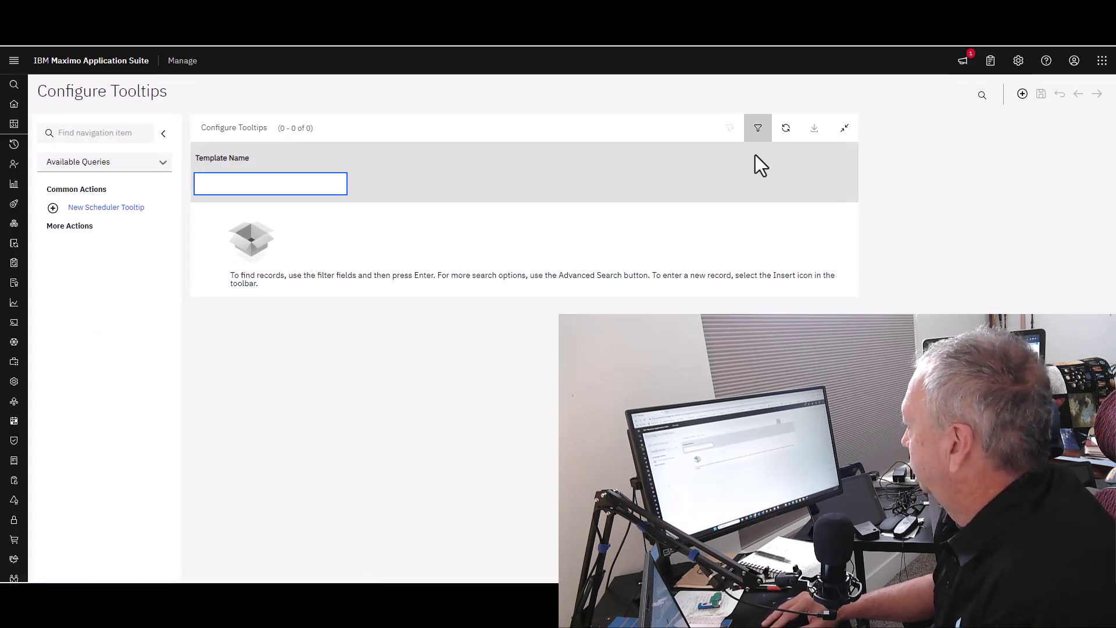
- List all tooltip templates and open activity_tooltip_template to examine its HTML definition
left_click(785, 129)
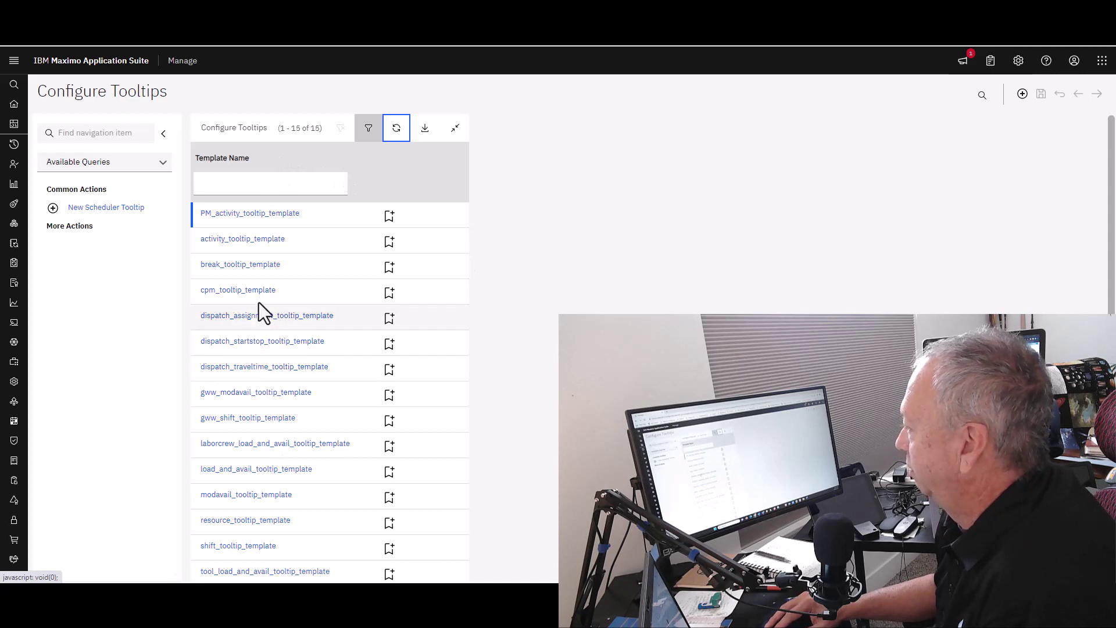
left_click(263, 243)
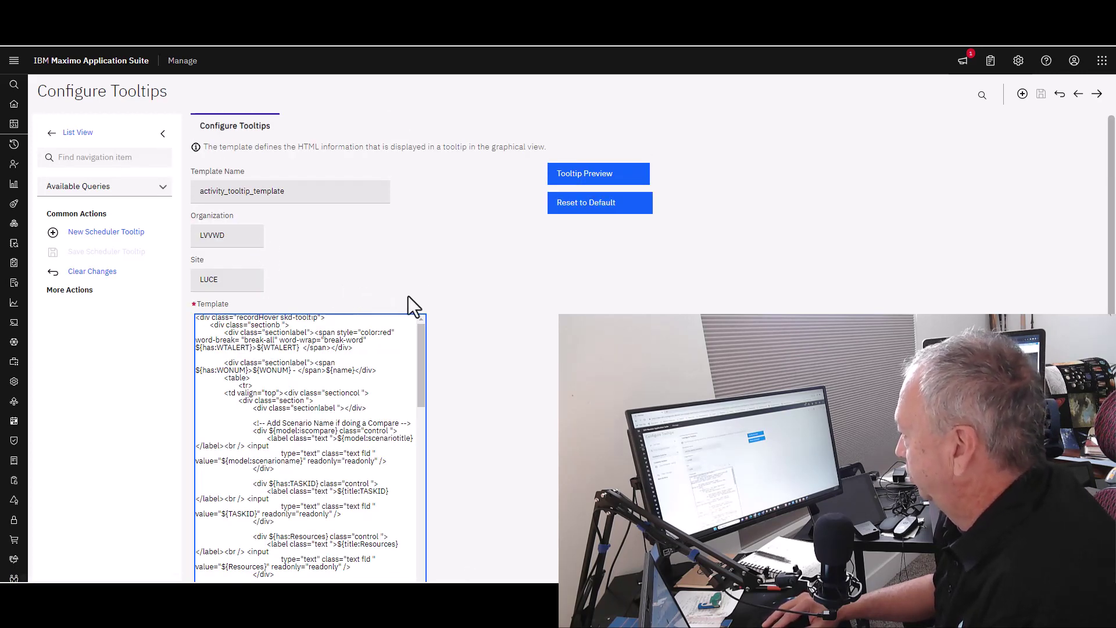
mouse_move(421, 334)
left_mouse_down()
mouse_move(418, 396)
mouse_move(419, 326)
left_mouse_up()
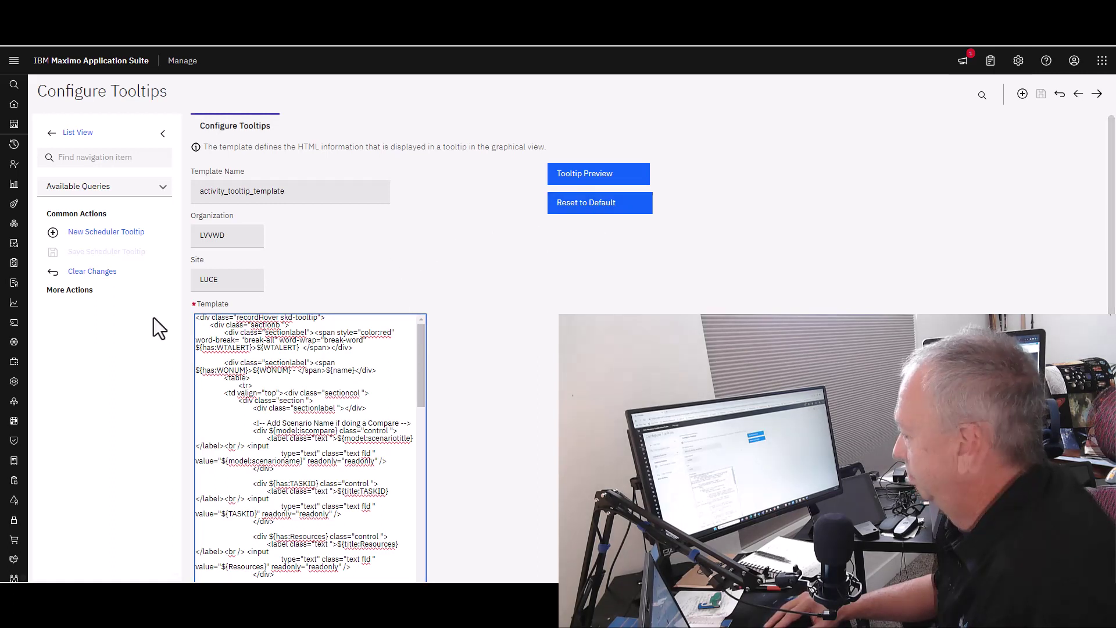
- Open the Configure Weather Forecast application from the Scheduler Administration group
mouse_move(19, 145)
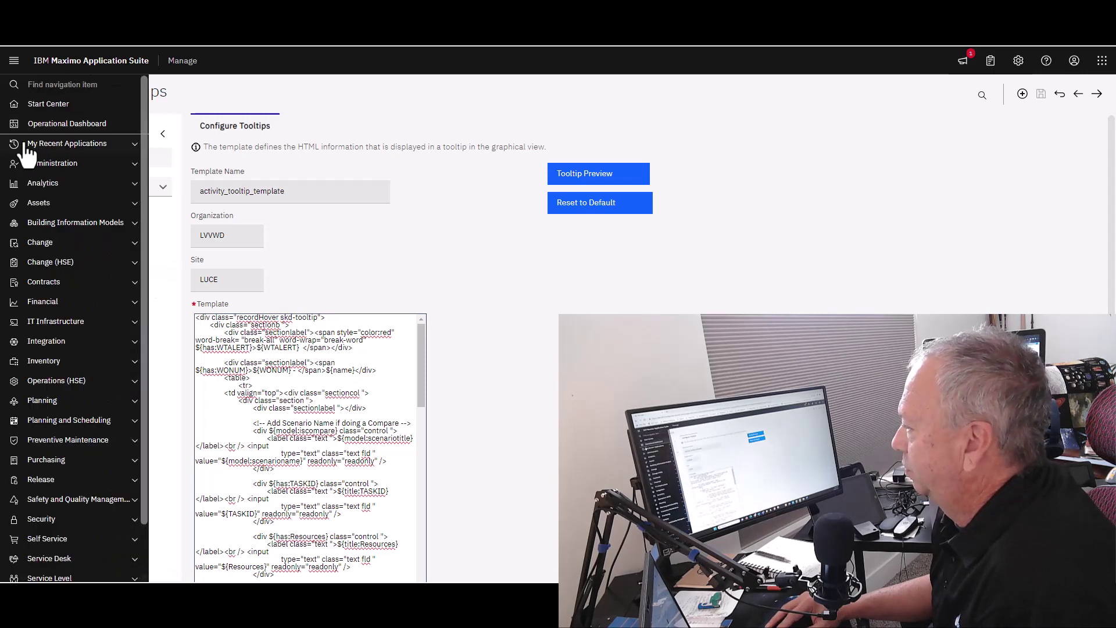
left_click(46, 164)
scroll(52, 309, "down", 2)
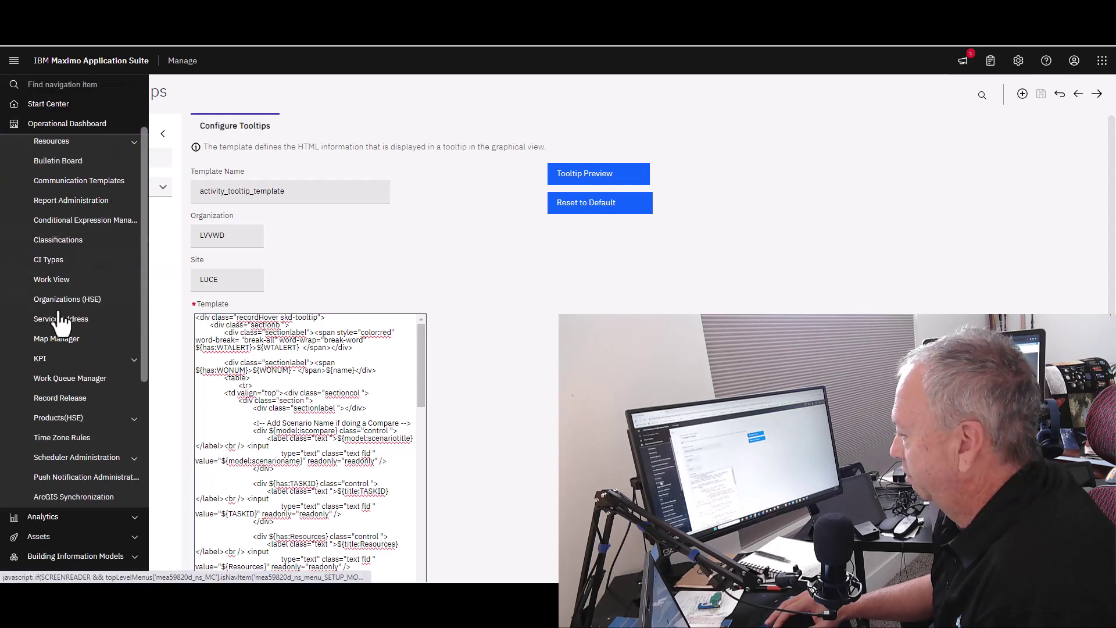
left_click(86, 445)
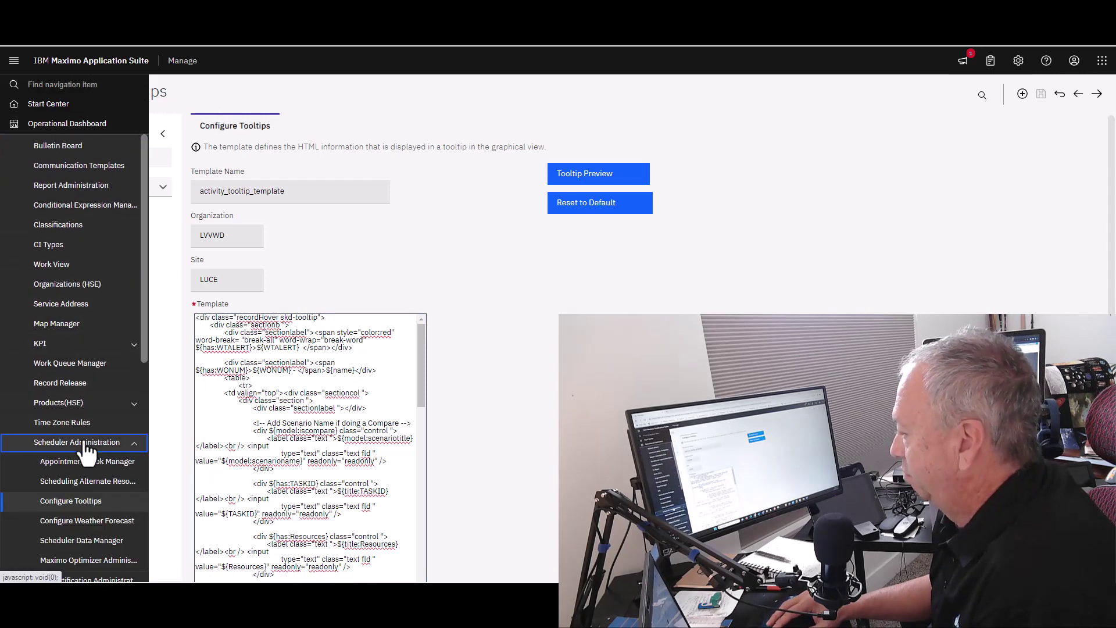
scroll(90, 455, "down", 2)
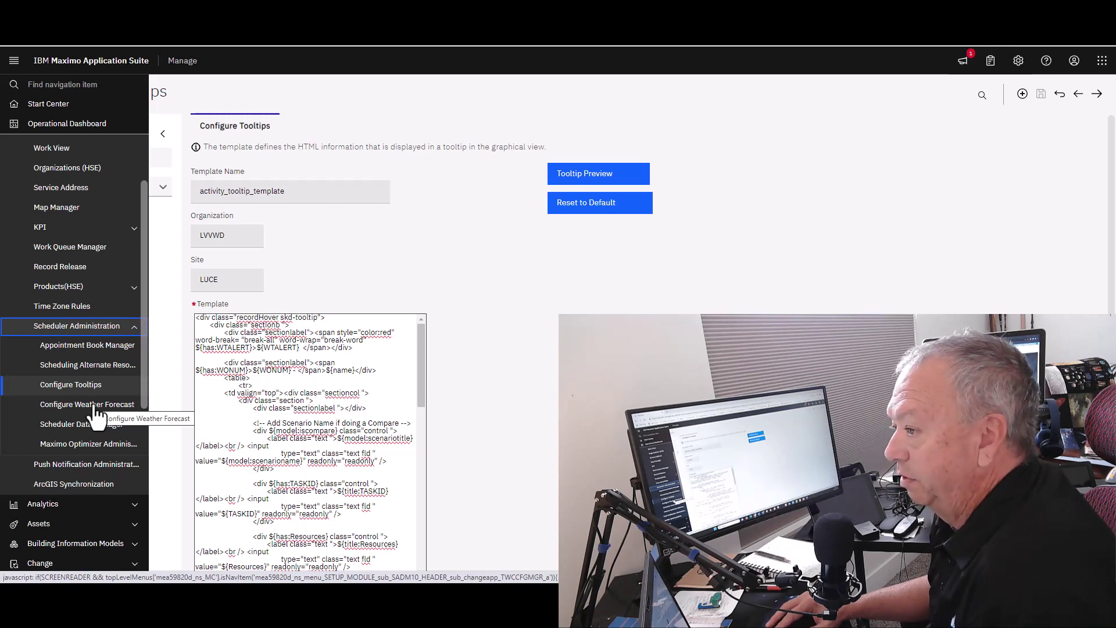
left_click(94, 407)
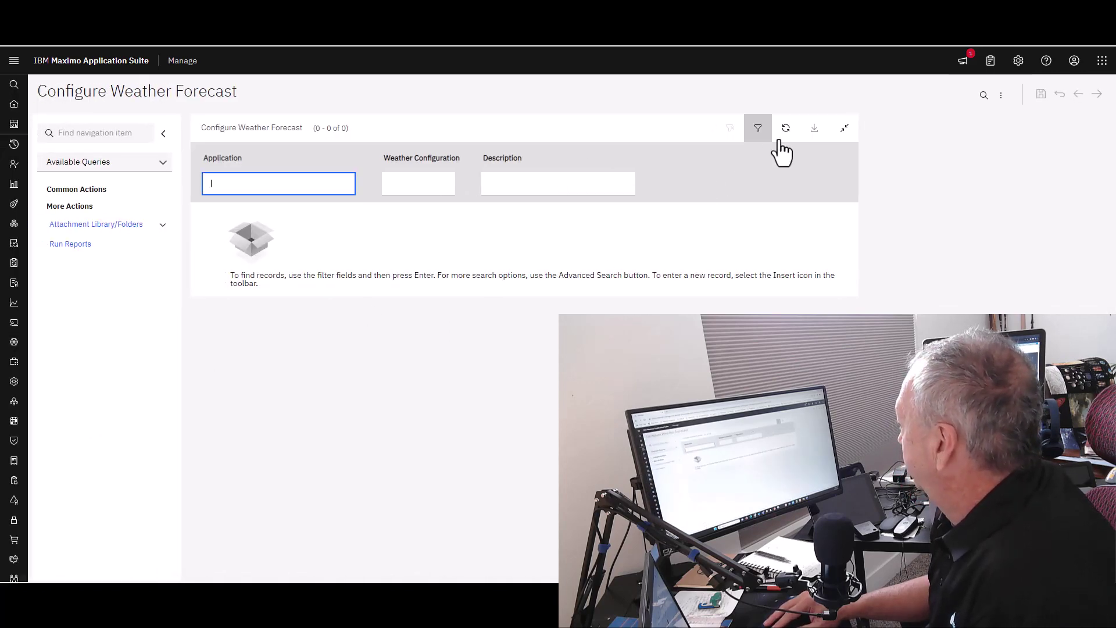
- List all weather configurations, then open the Graphical Scheduling one and preview its weather panel
left_click(786, 129)
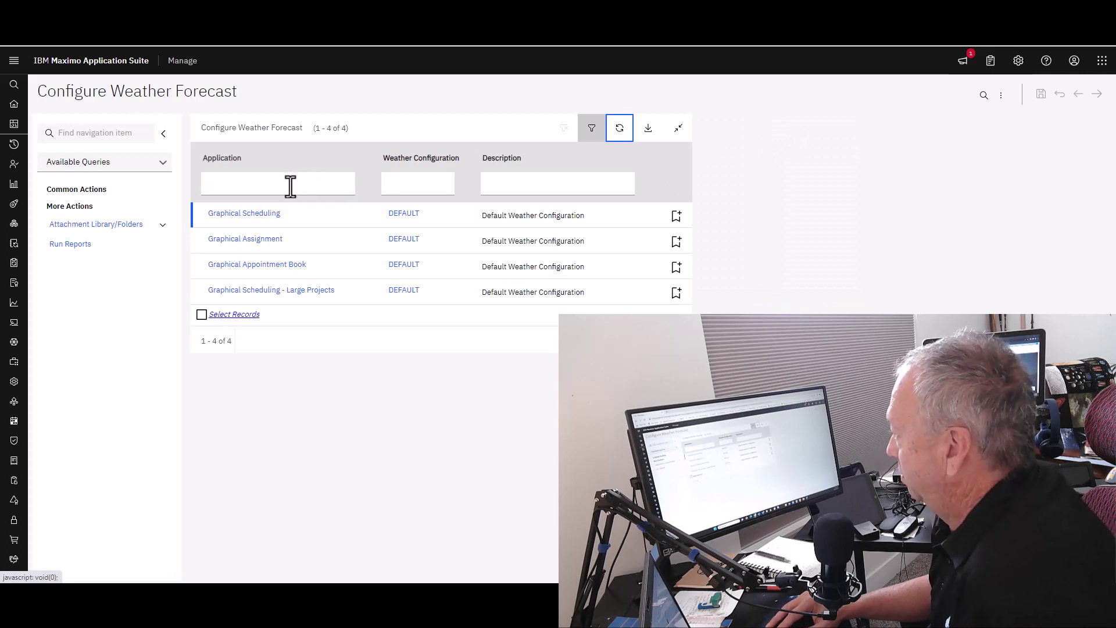
left_click(254, 216)
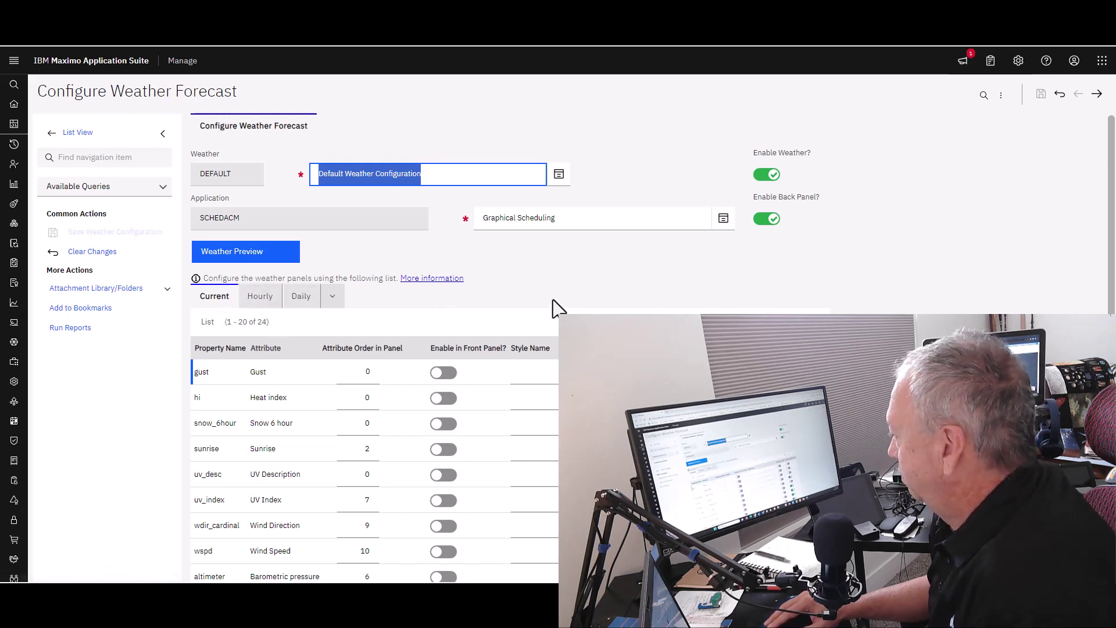
scroll(558, 308, "down", 2)
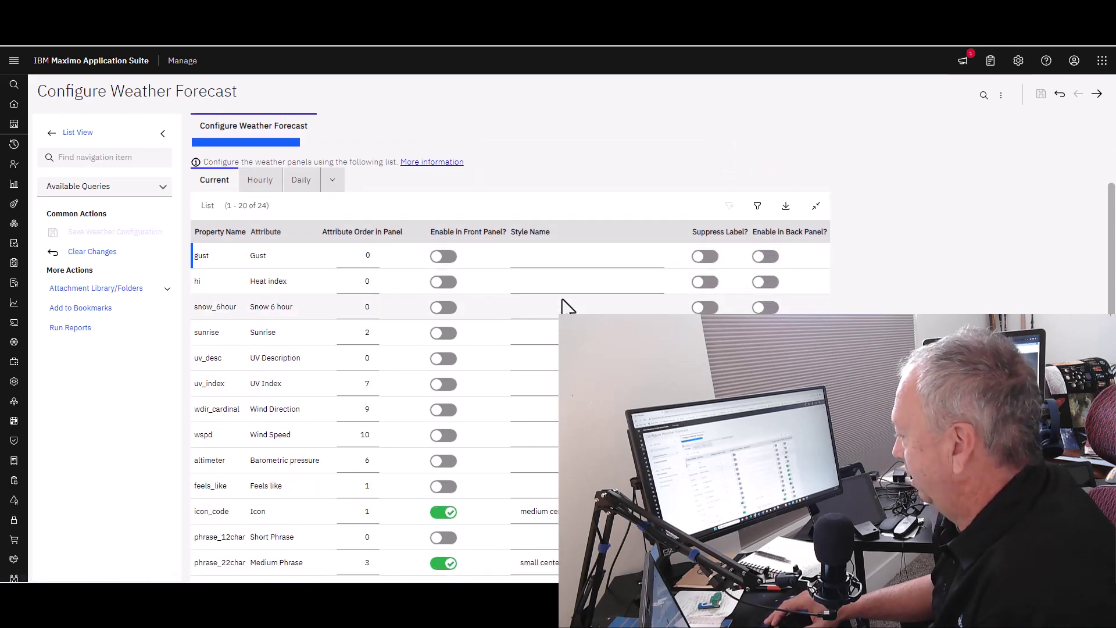
scroll(564, 305, "up", 2)
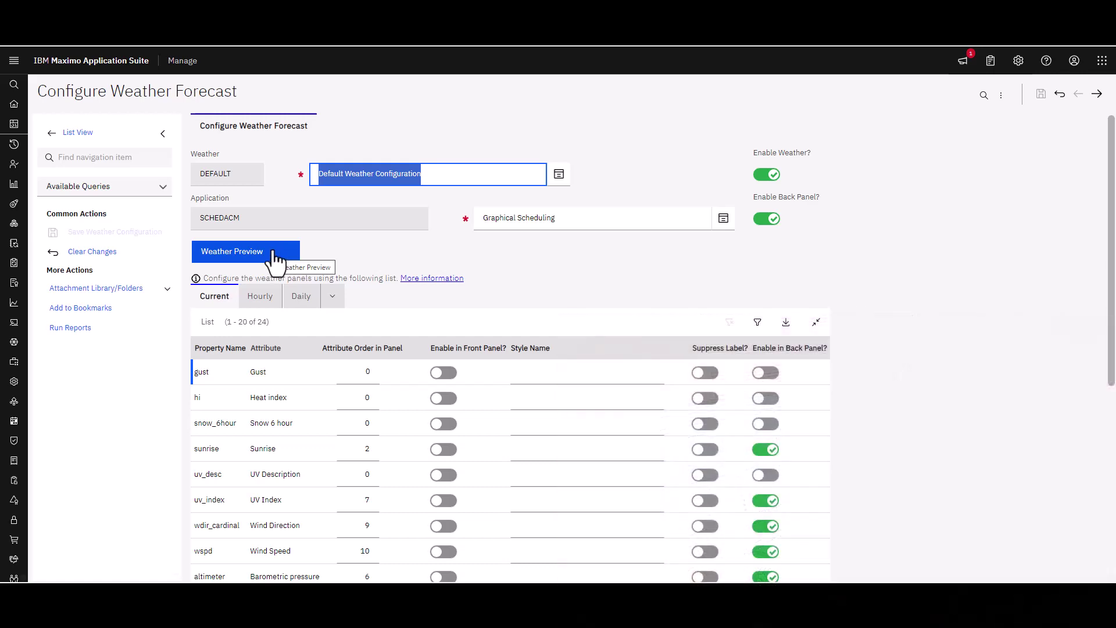
left_click(273, 254)
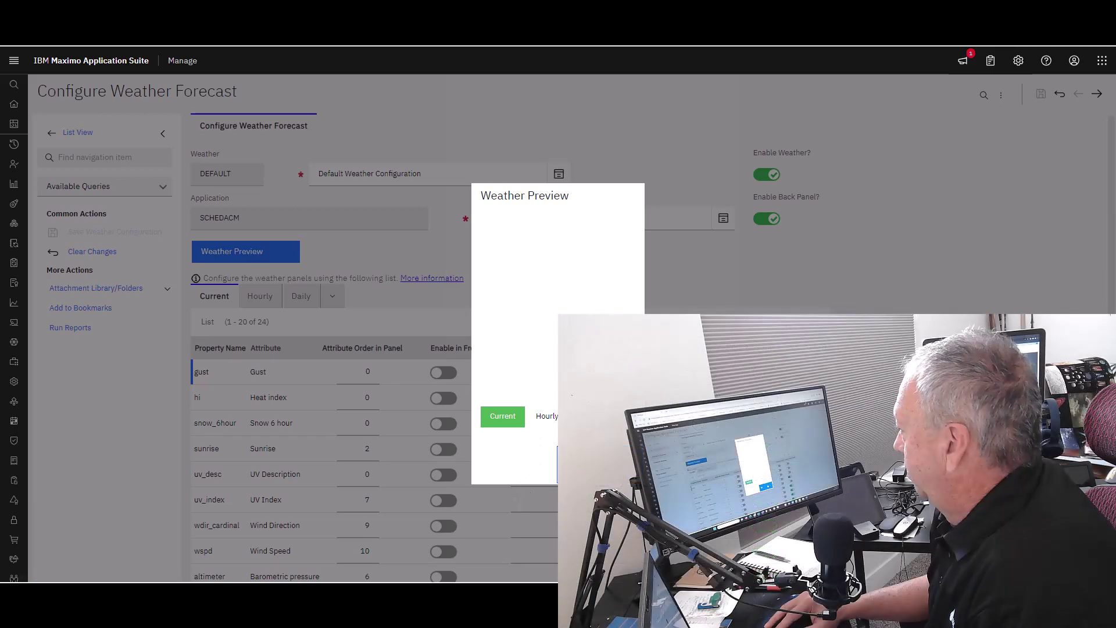
left_click(601, 464)
- Open the Scheduler Data Manager application from the Scheduler Administration group
mouse_move(17, 146)
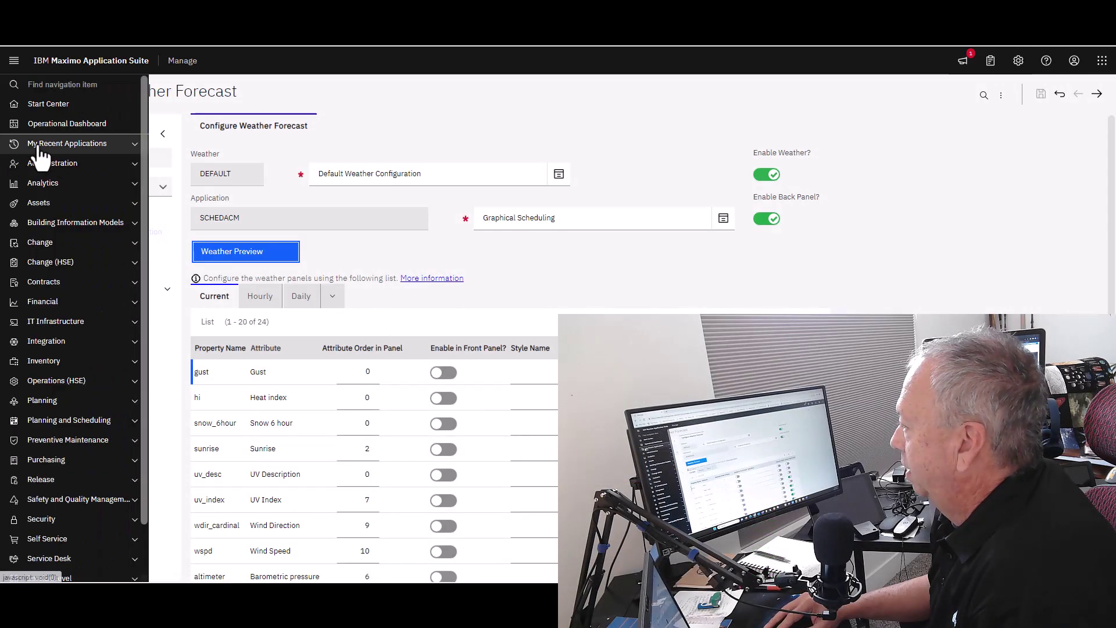
left_click(42, 163)
scroll(86, 407, "down", 1)
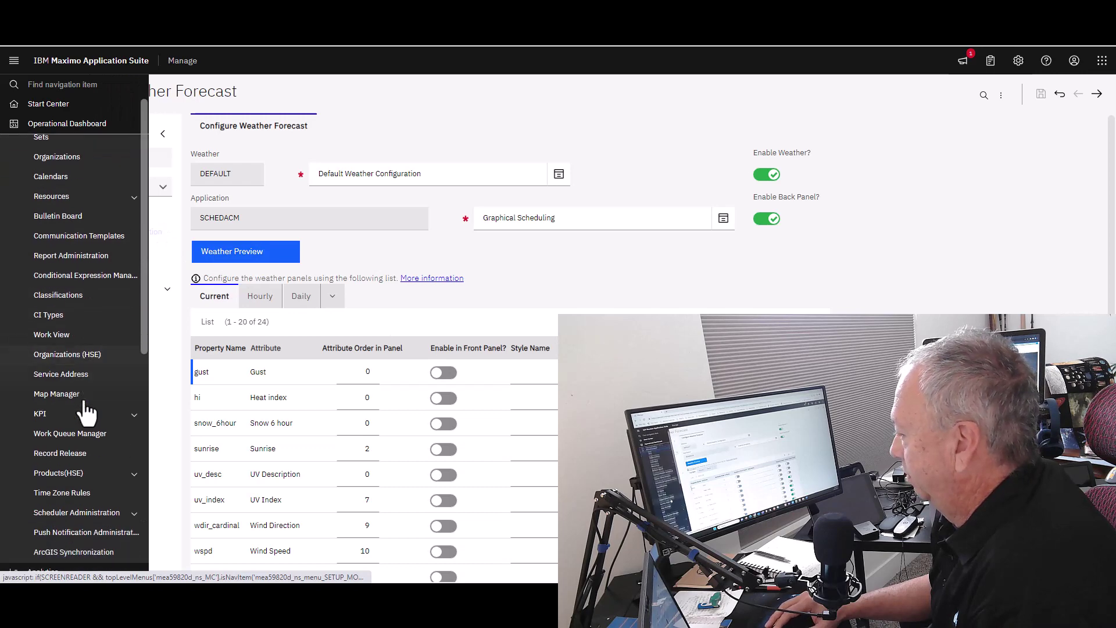
scroll(87, 407, "down", 3)
left_click(93, 327)
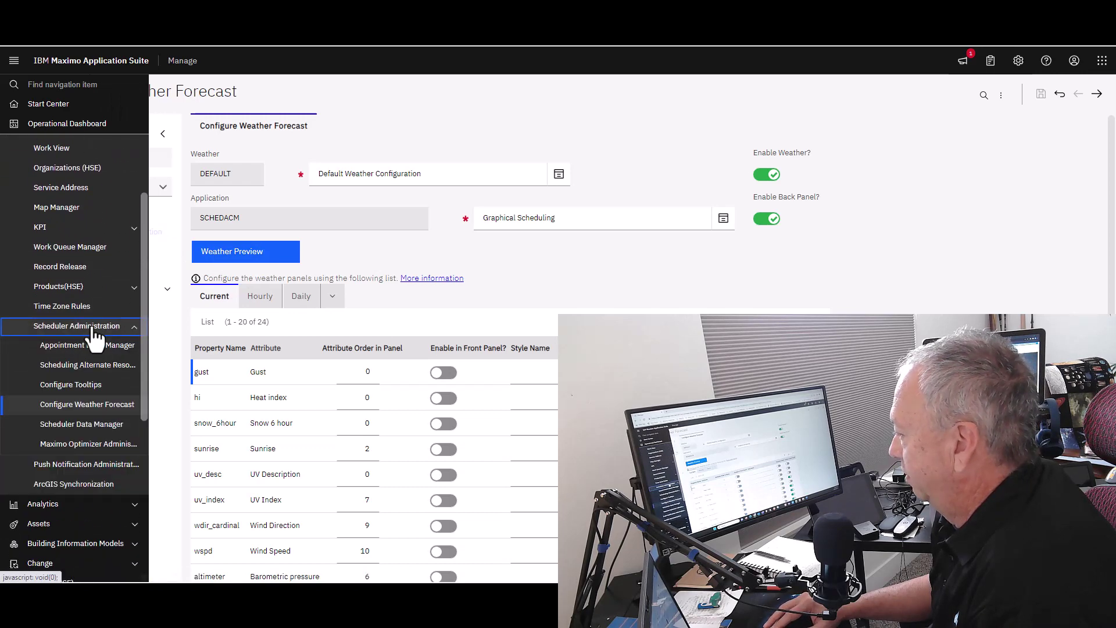
scroll(99, 396, "down", 1)
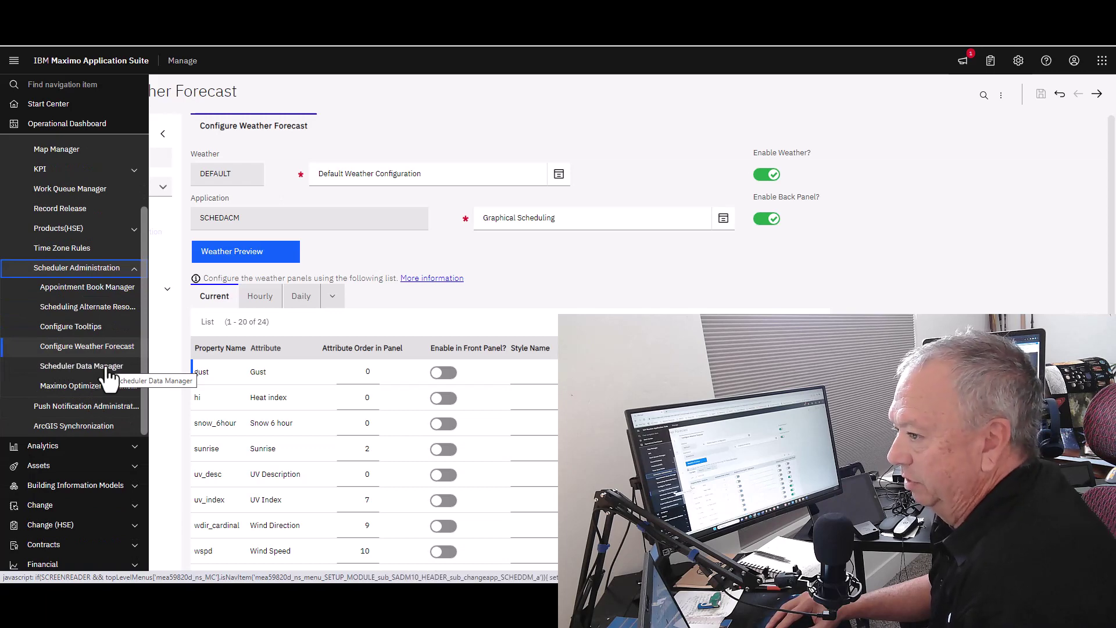
left_click(109, 371)
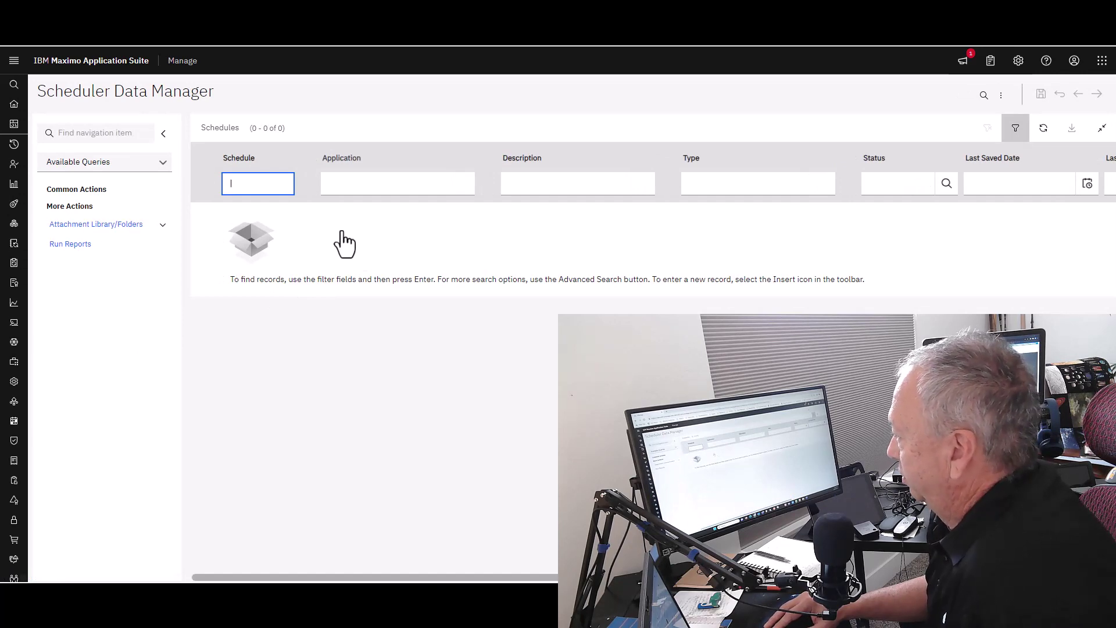
- Open the ALLWORK schedule from the full schedule list and validate its calendar and shifts
left_click(1044, 128)
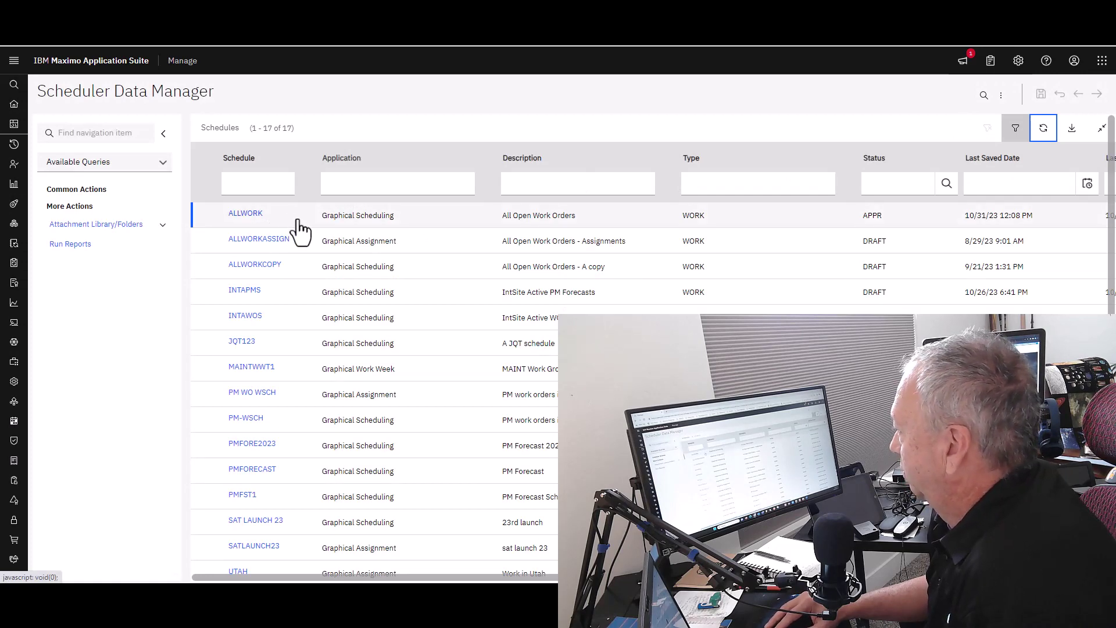
left_click(247, 215)
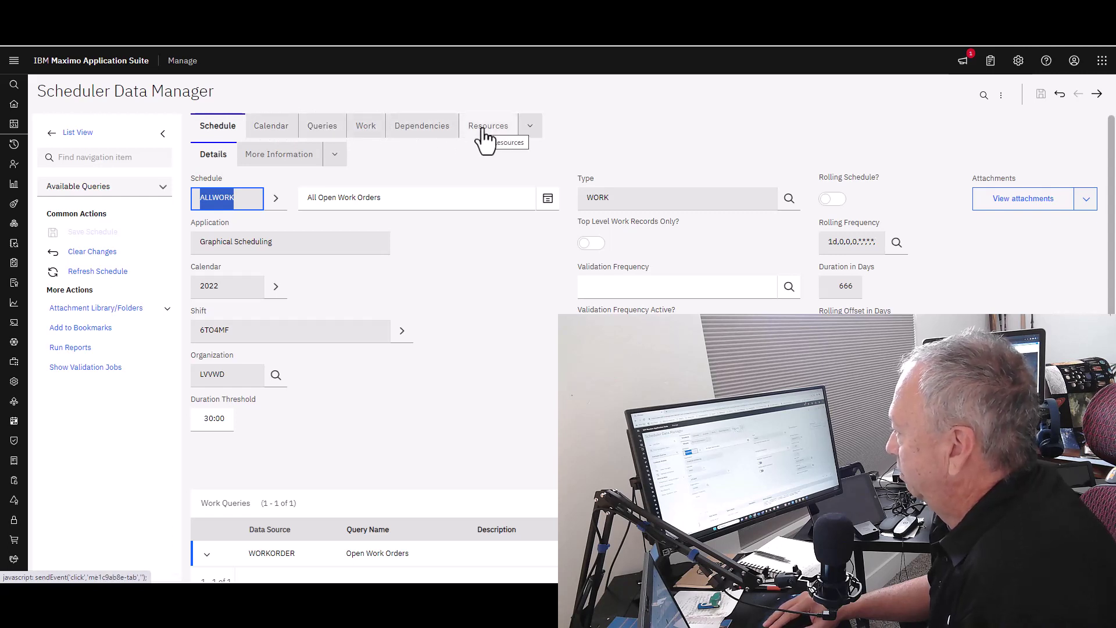
left_click(271, 127)
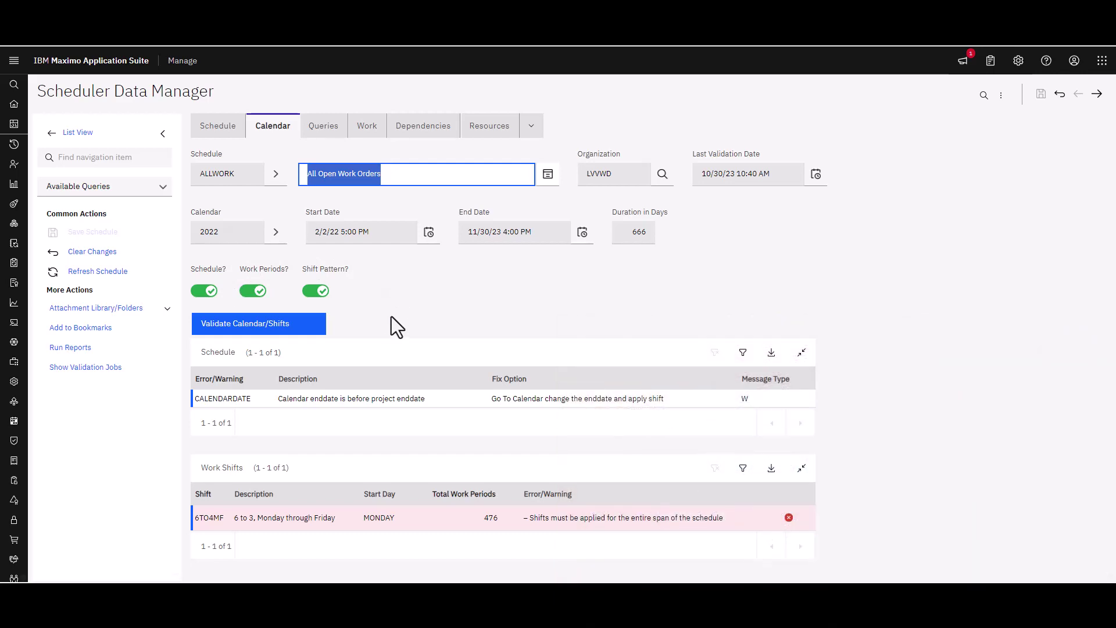
left_click(245, 329)
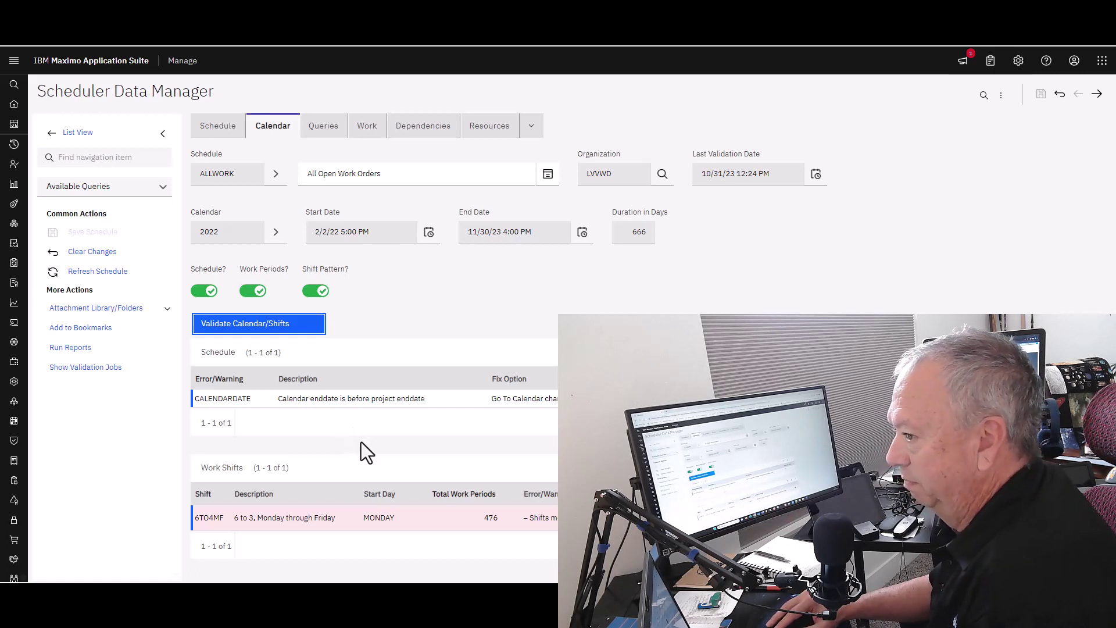
- Examine the ALLWORK schedule's queries, work, dependencies and resources along with their validation options
left_click(326, 132)
left_click(323, 170)
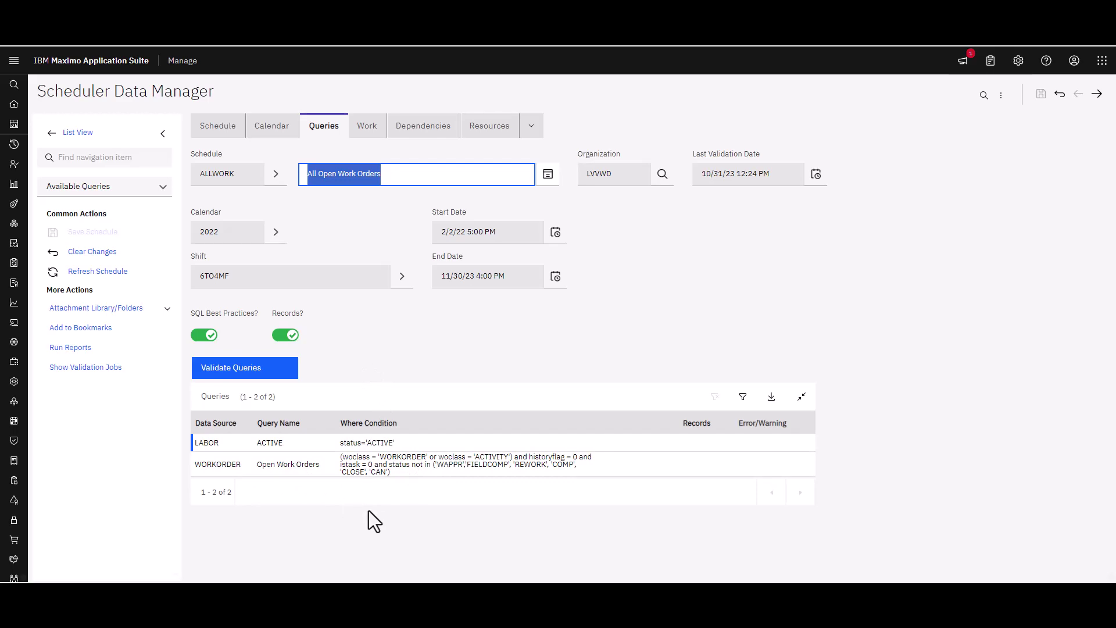
left_click(369, 134)
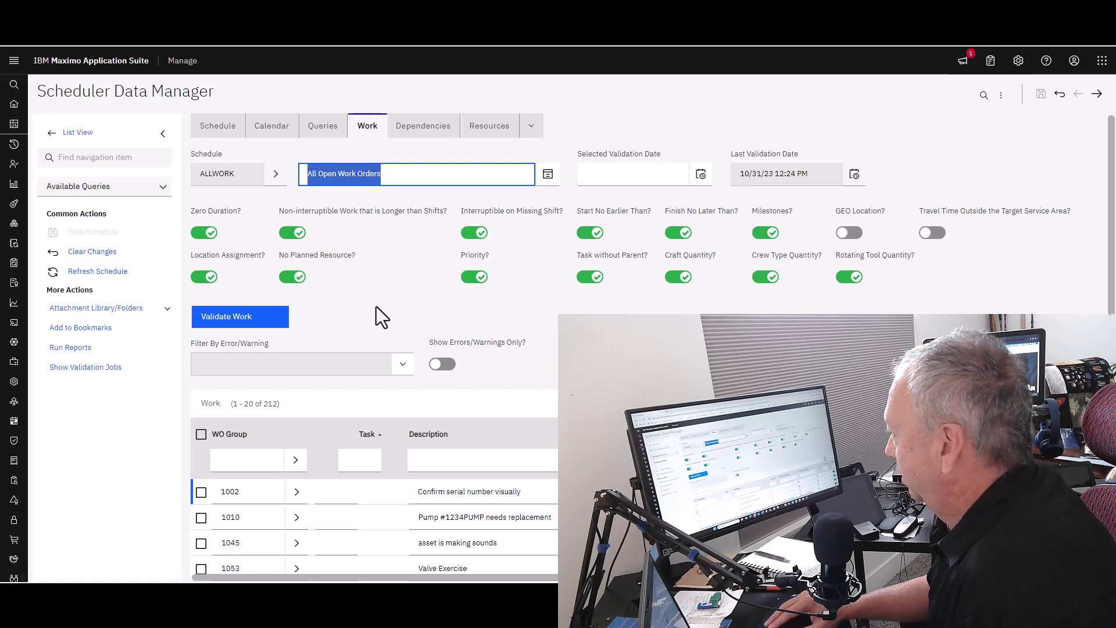
scroll(370, 309, "down", 3)
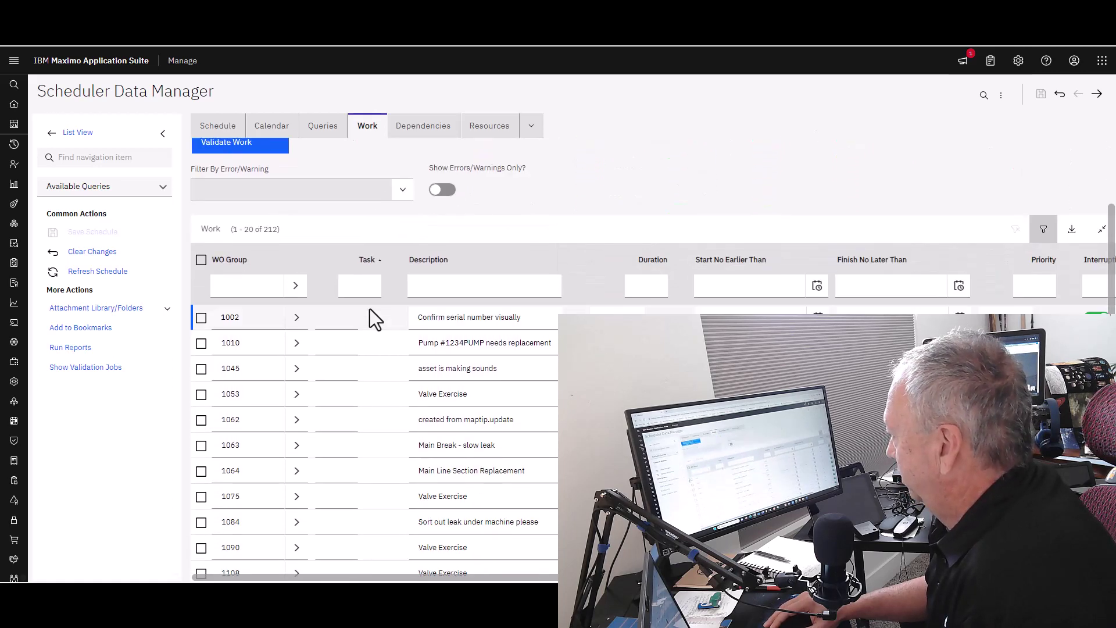
scroll(354, 246, "up", 3)
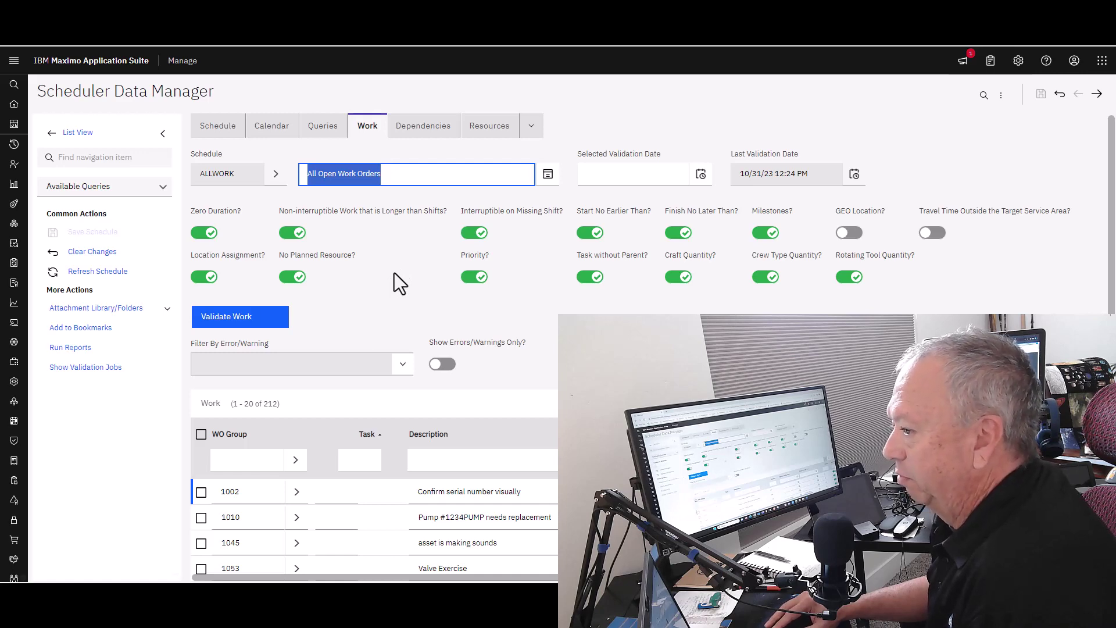
left_click(435, 129)
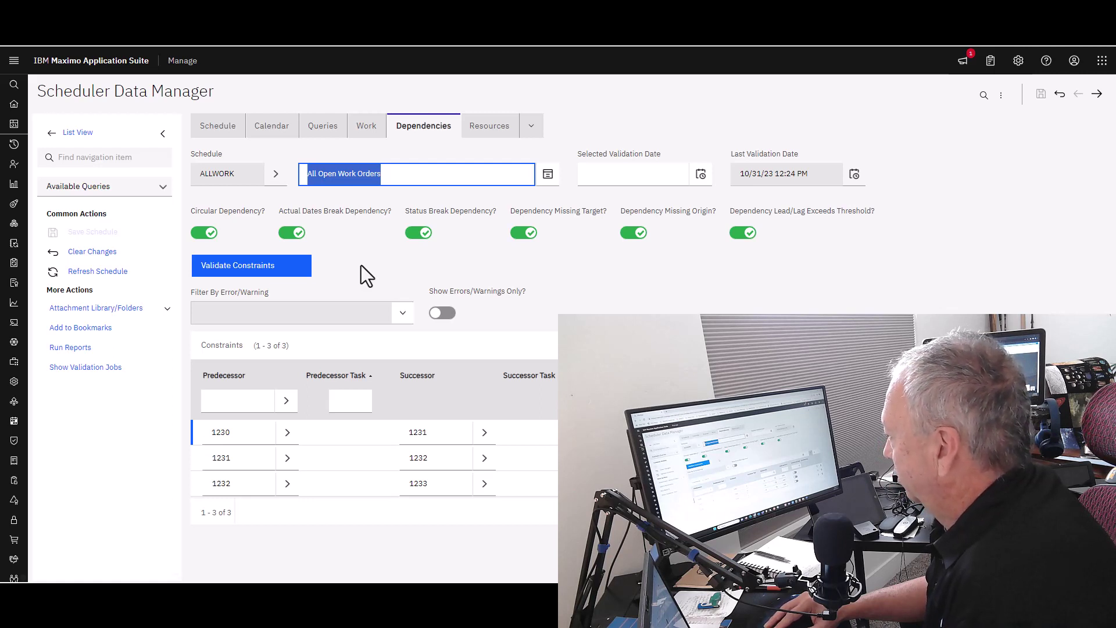
left_click(491, 129)
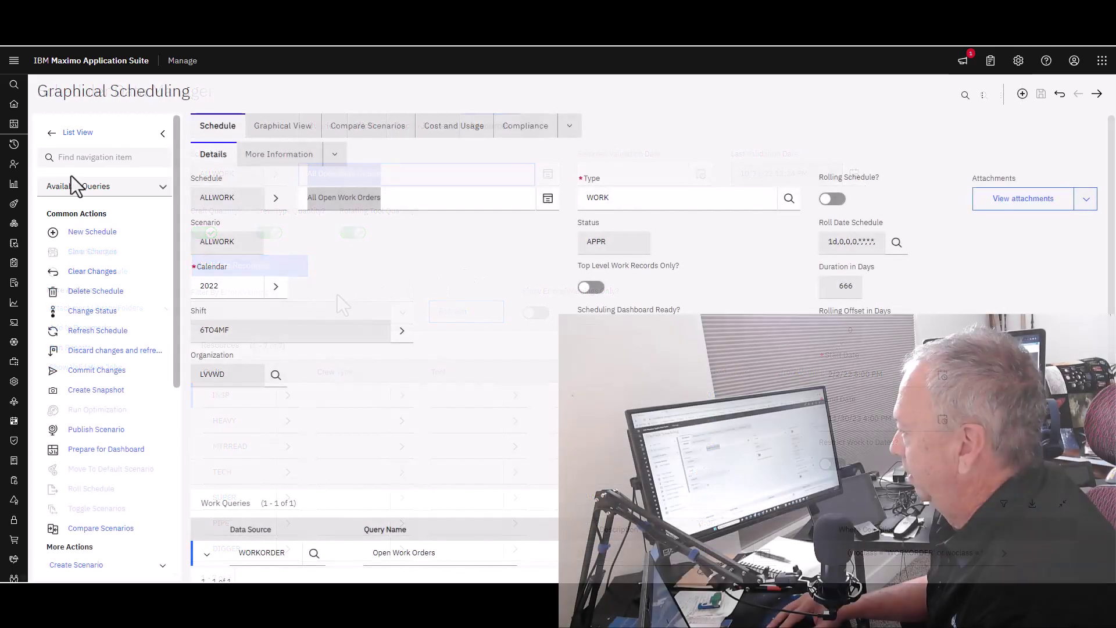
- Try to open the Maximo Optimizer Administration application from the Scheduler Administration group
mouse_move(14, 164)
left_click(51, 164)
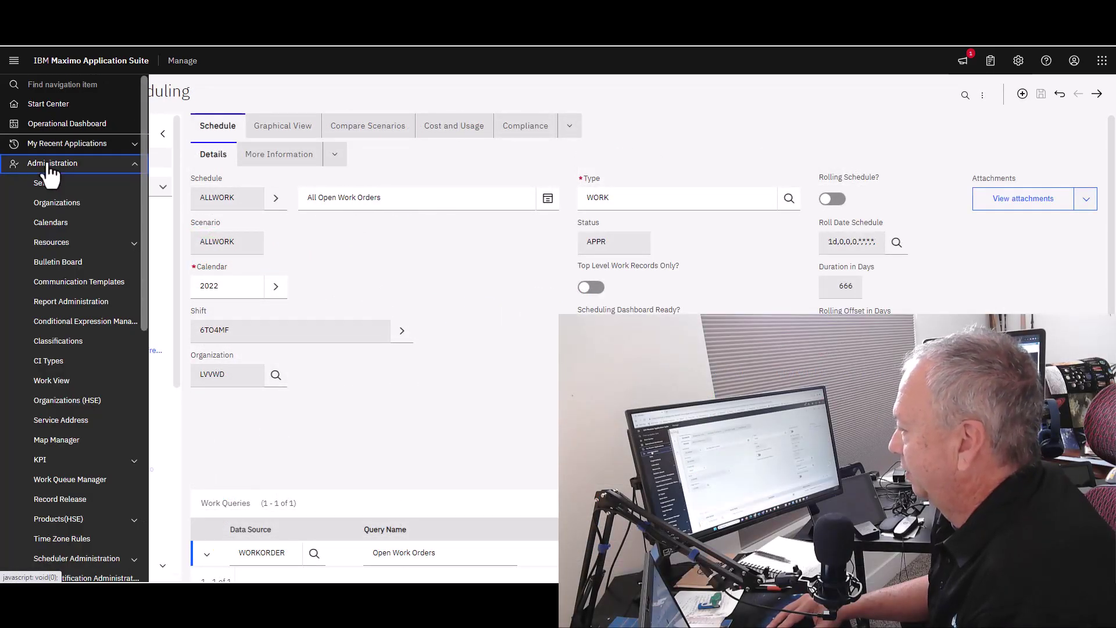
scroll(88, 286, "down", 5)
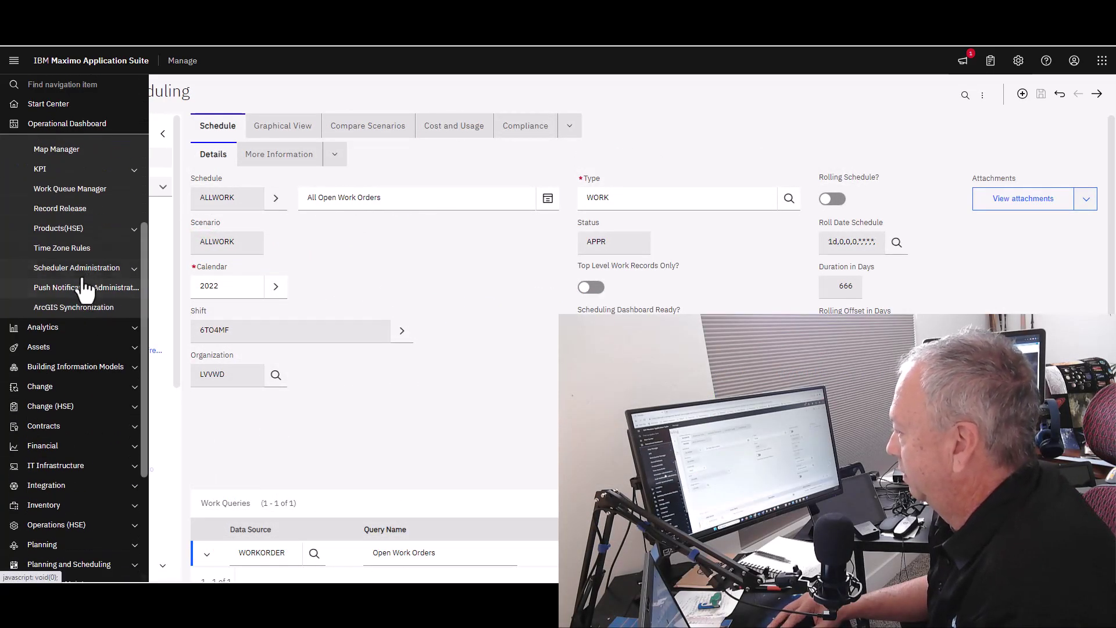
left_click(83, 269)
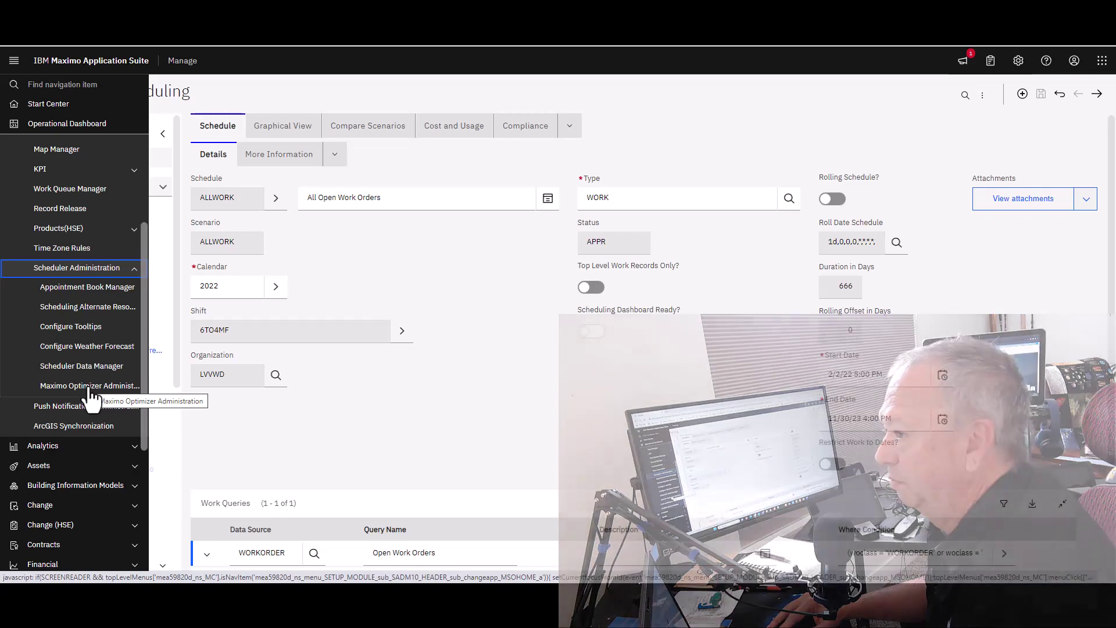
left_click(90, 387)
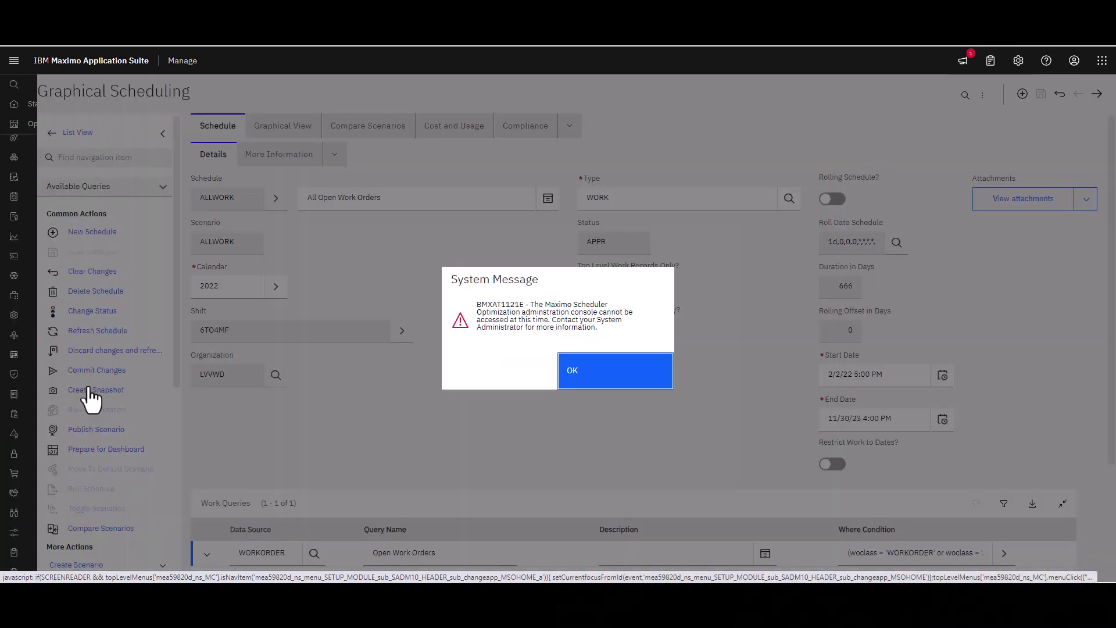